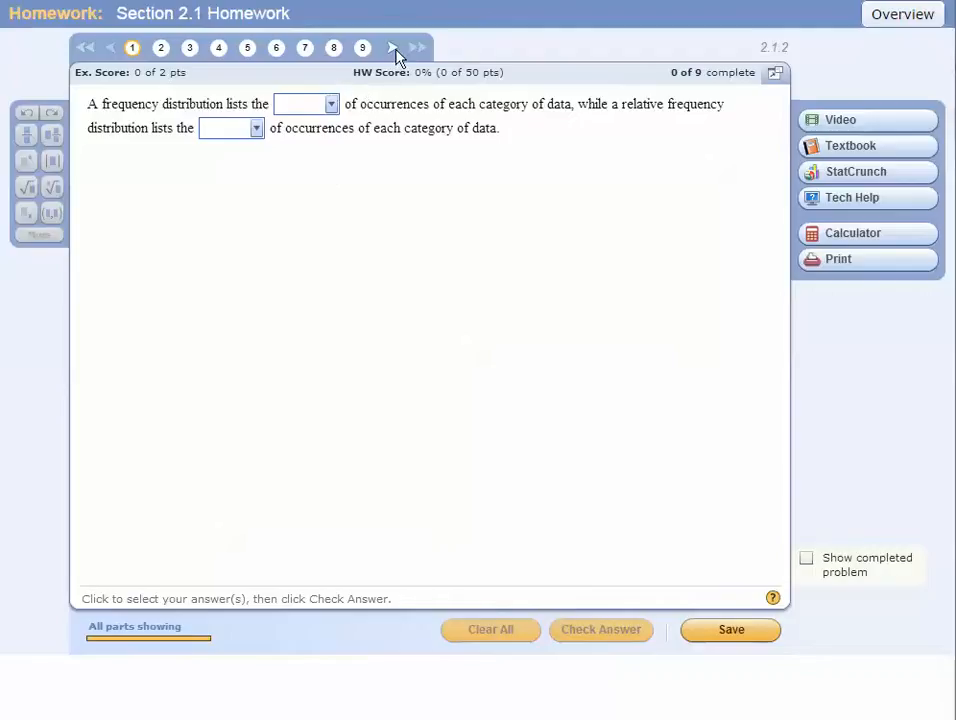
- Advance through the Section 2.1 Homework to question 6, about how often people eat out for dinner
{"action": "left_click", "coordinate": [393, 50]}
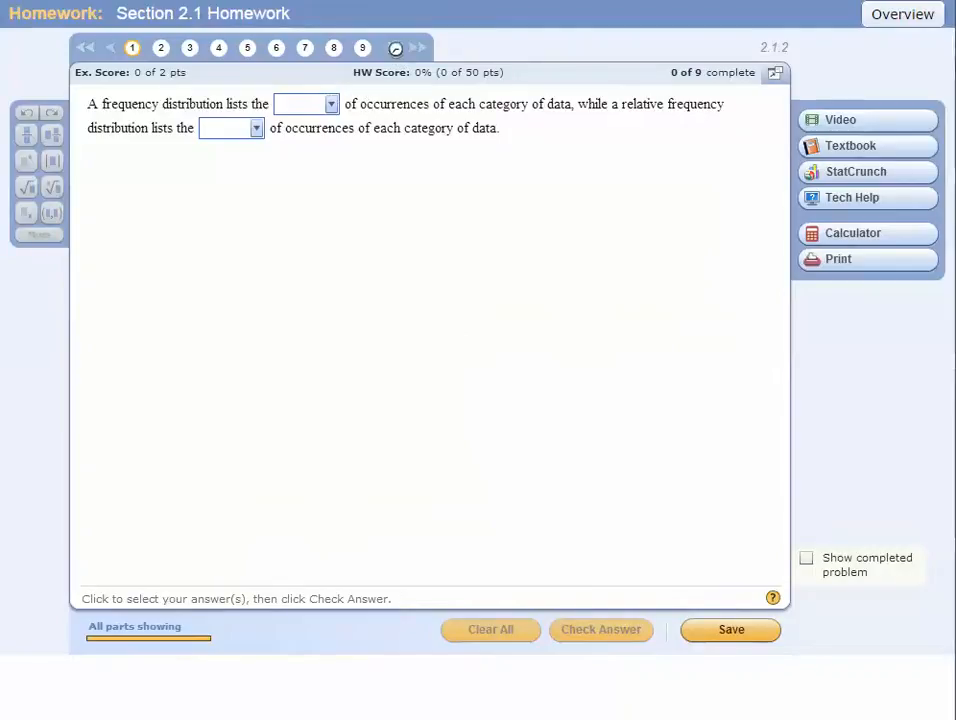
{"action": "left_click", "coordinate": [394, 51]}
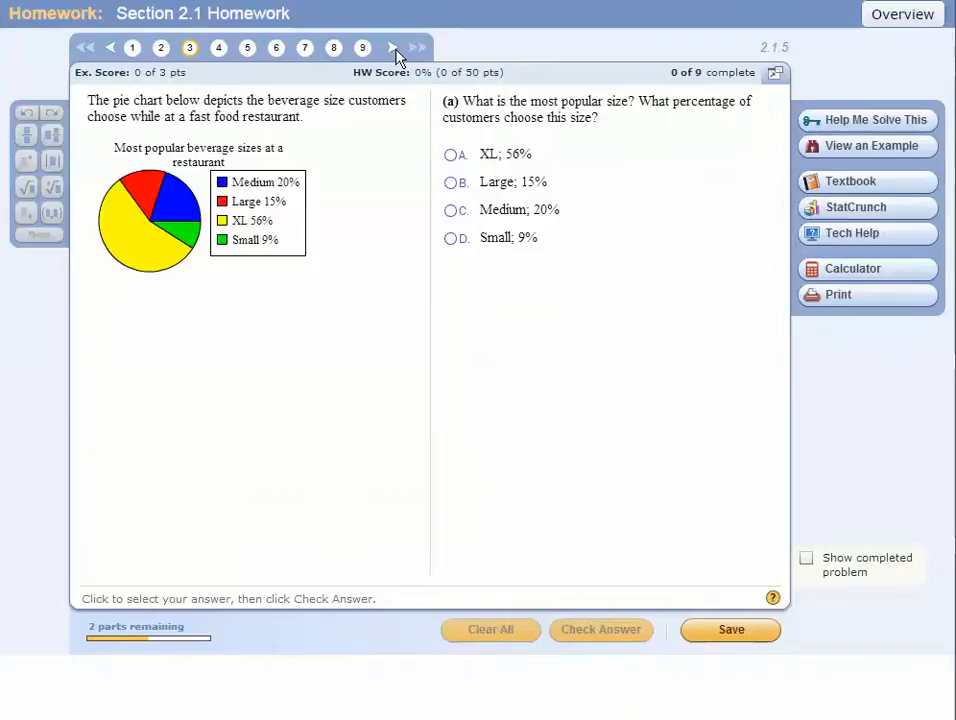
{"action": "left_click", "coordinate": [394, 52]}
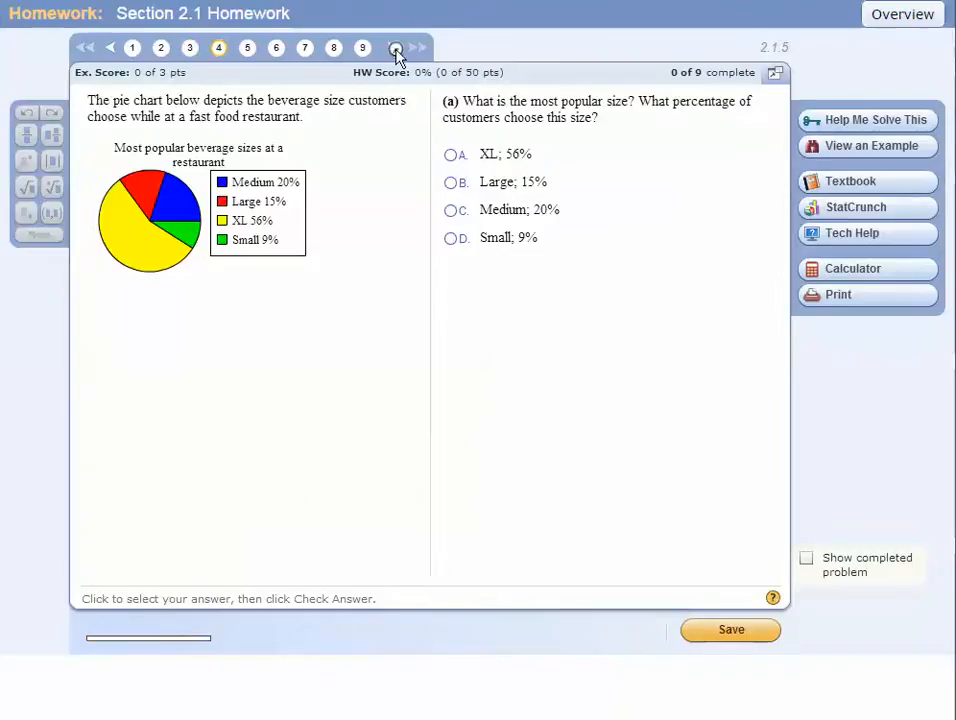
{"action": "left_click", "coordinate": [394, 51]}
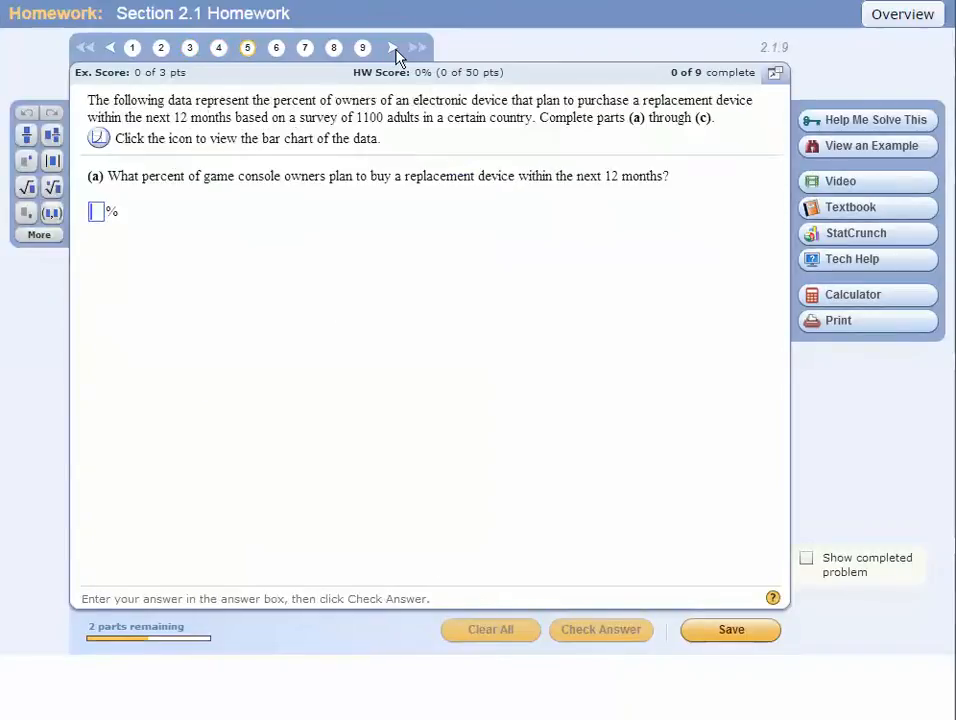
{"action": "left_click", "coordinate": [394, 51]}
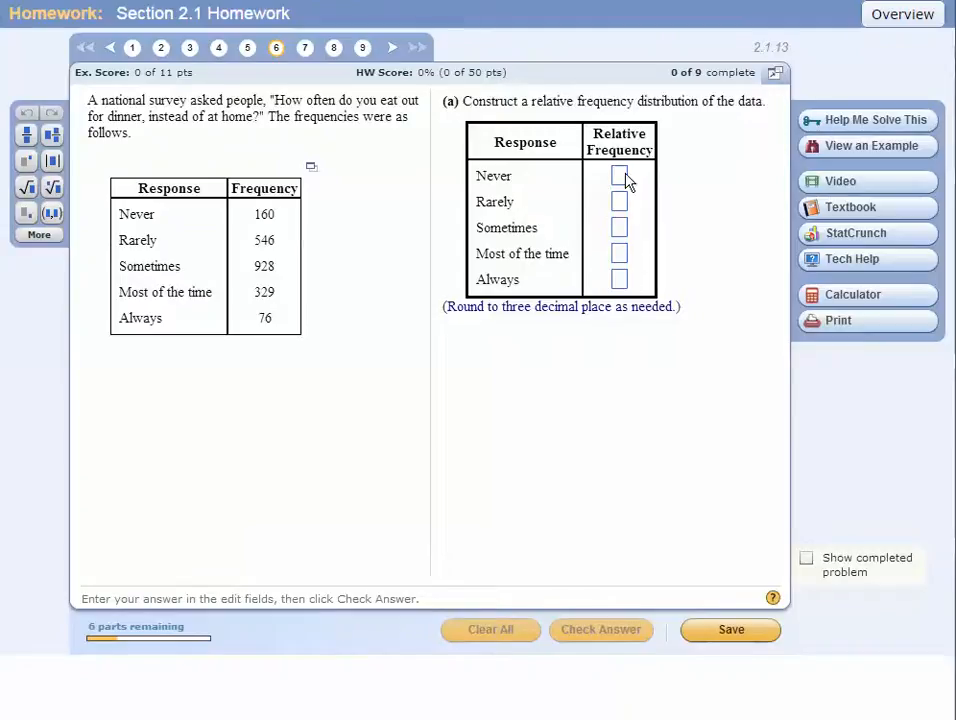
- Open the question's response and frequency table in StatCrunch and reposition its window over the homework
{"action": "left_click", "coordinate": [315, 176]}
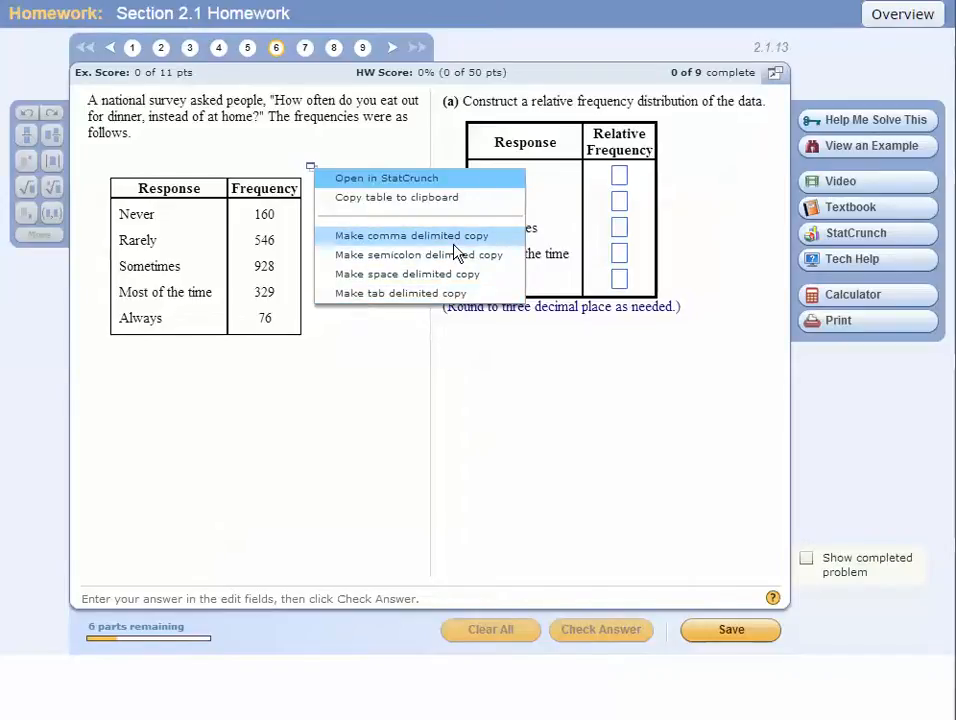
{"action": "left_click", "coordinate": [414, 188]}
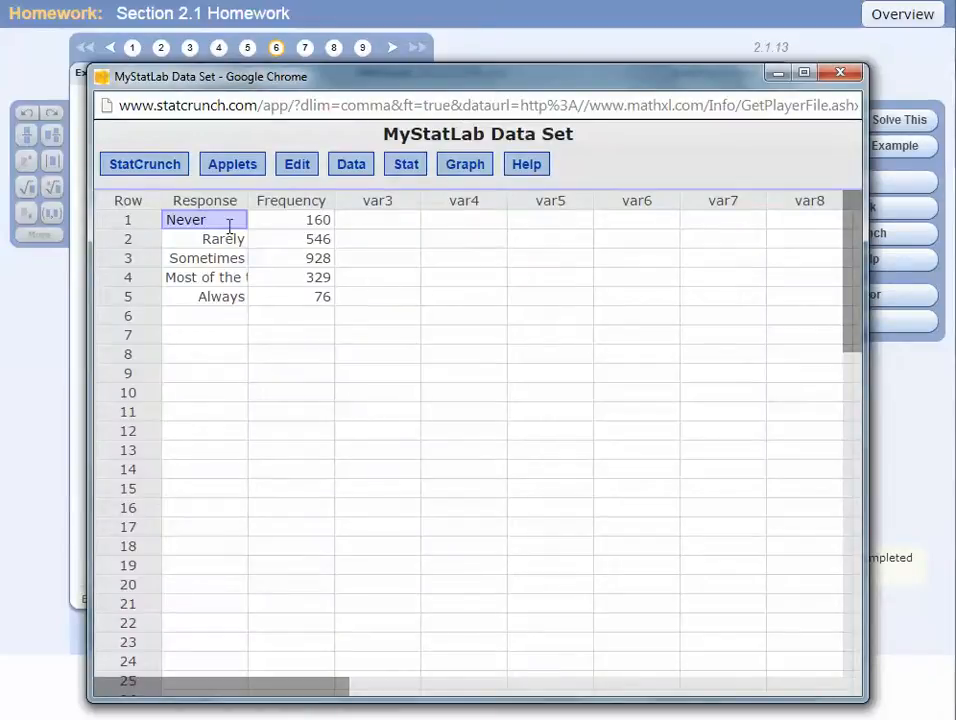
{"action": "left_click_drag", "start_coordinate": [339, 79], "coordinate": [586, 83]}
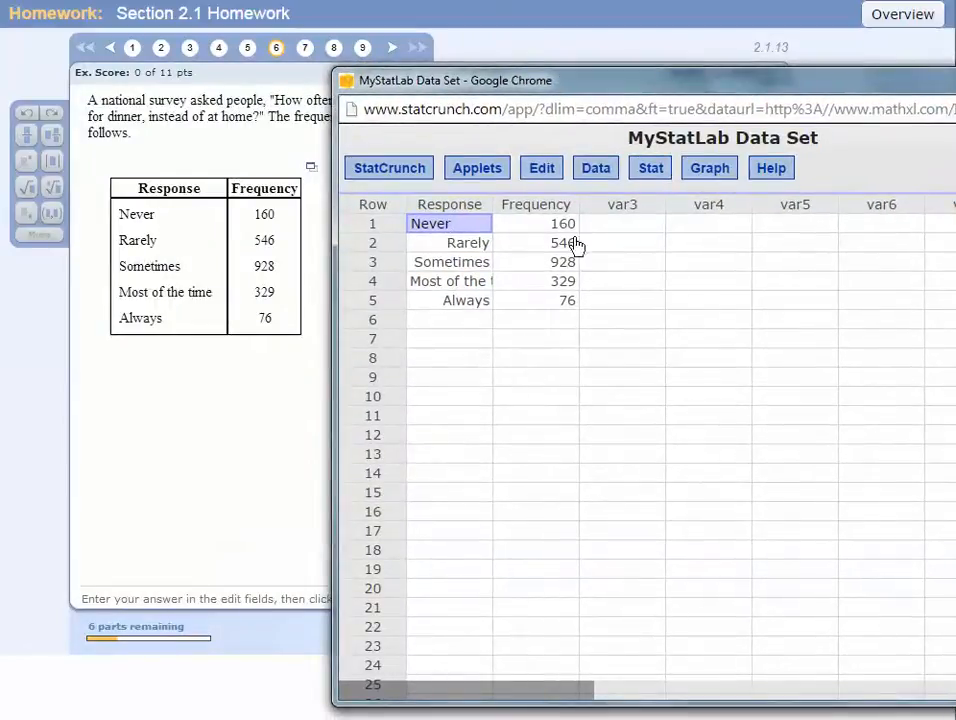
{"action": "left_click_drag", "start_coordinate": [629, 89], "coordinate": [463, 77]}
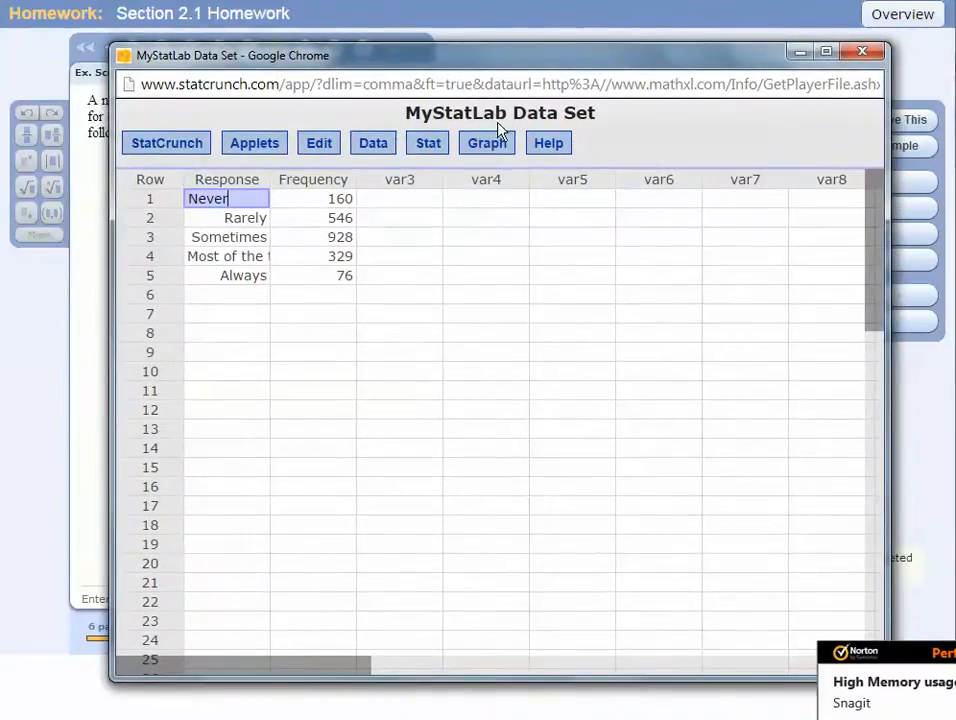
- Start a bar plot from summary data with Response as the categories and Frequency as the counts
{"action": "left_click", "coordinate": [479, 148]}
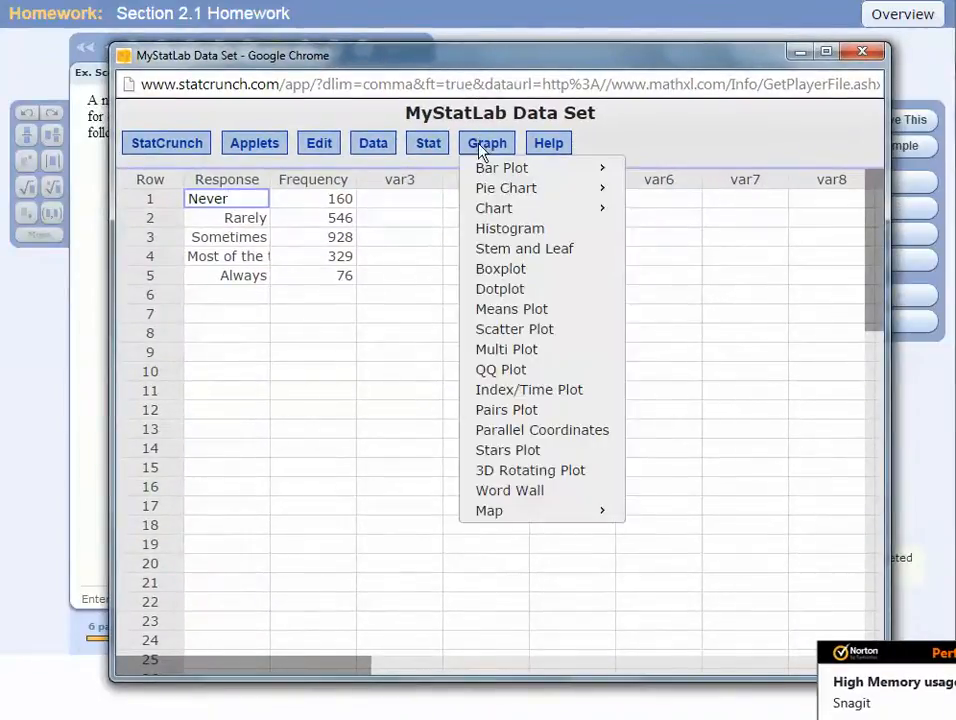
{"action": "mouse_move", "coordinate": [487, 174]}
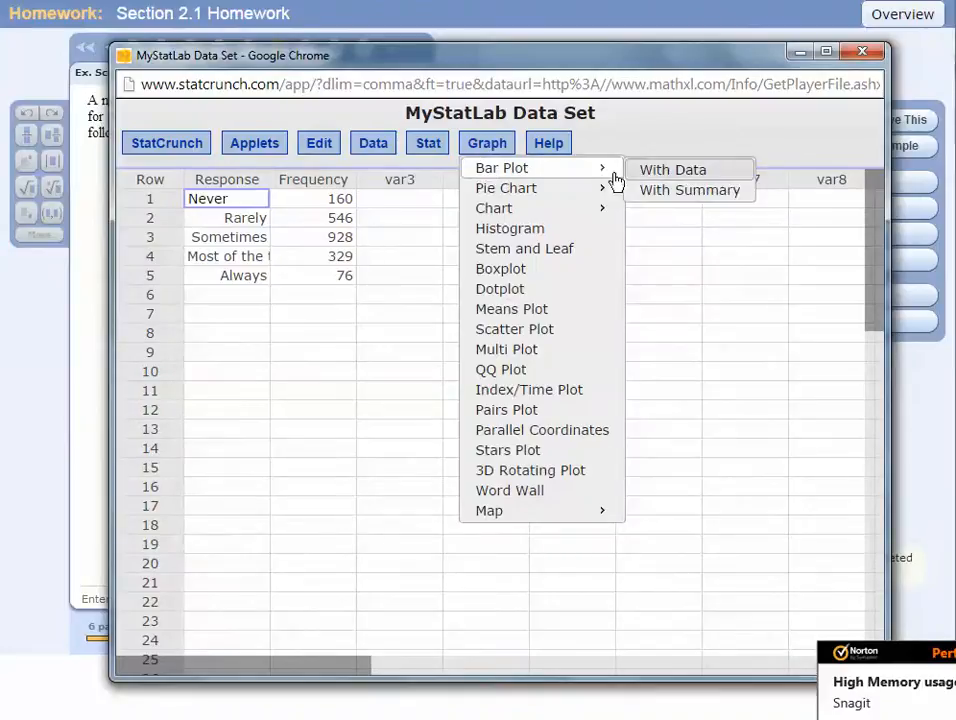
{"action": "left_click", "coordinate": [680, 190]}
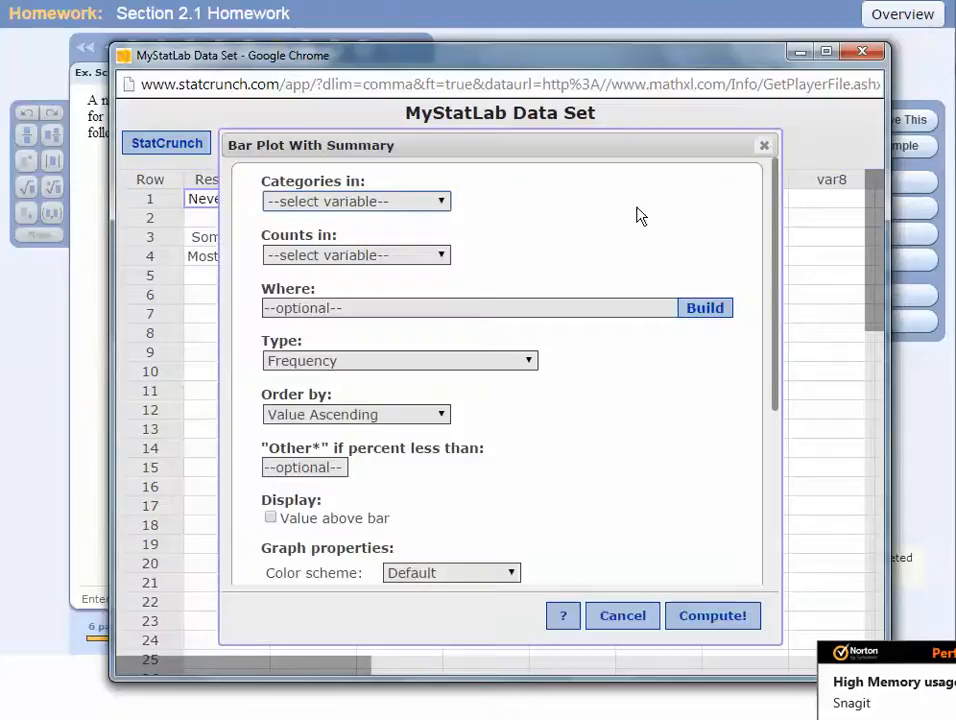
{"action": "left_click_drag", "start_coordinate": [493, 149], "coordinate": [606, 100]}
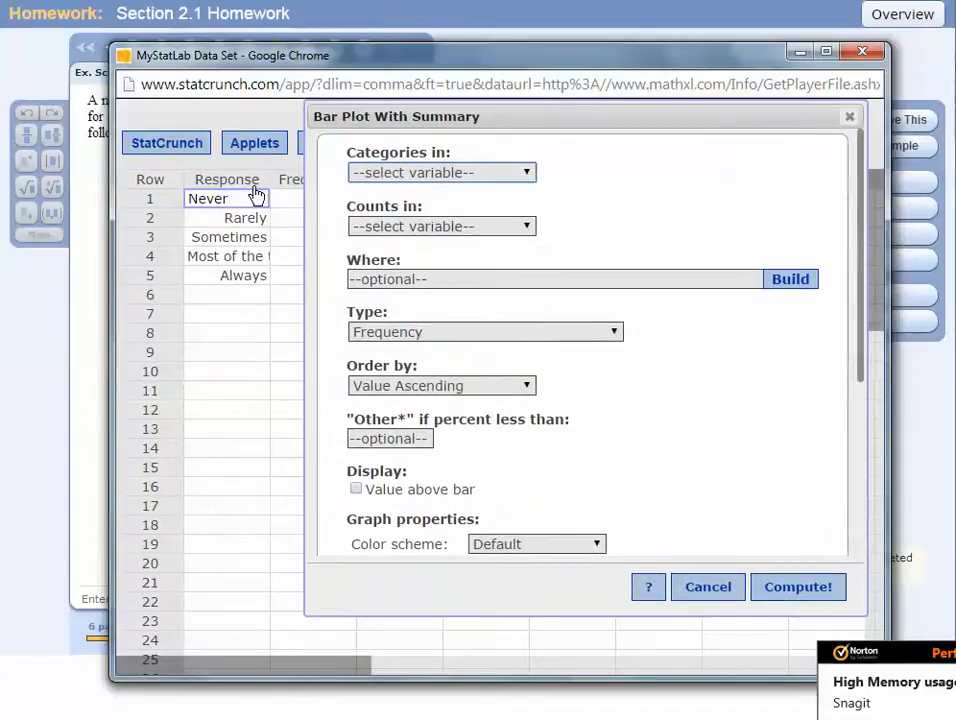
{"action": "left_click", "coordinate": [424, 172]}
{"action": "left_click", "coordinate": [400, 210]}
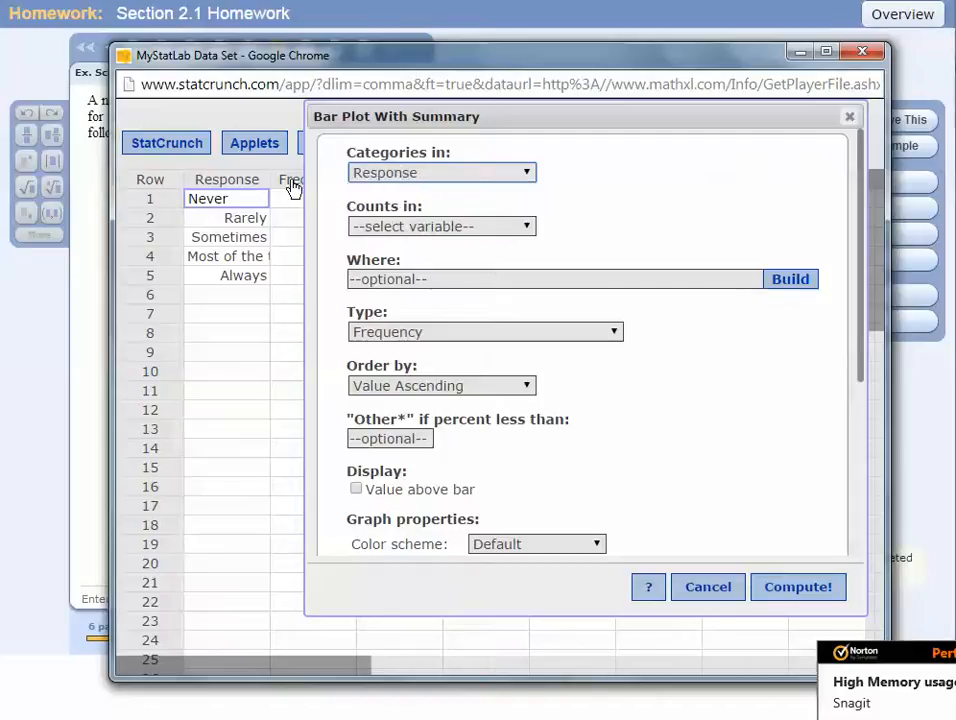
{"action": "left_click", "coordinate": [446, 225]}
{"action": "left_click", "coordinate": [416, 262]}
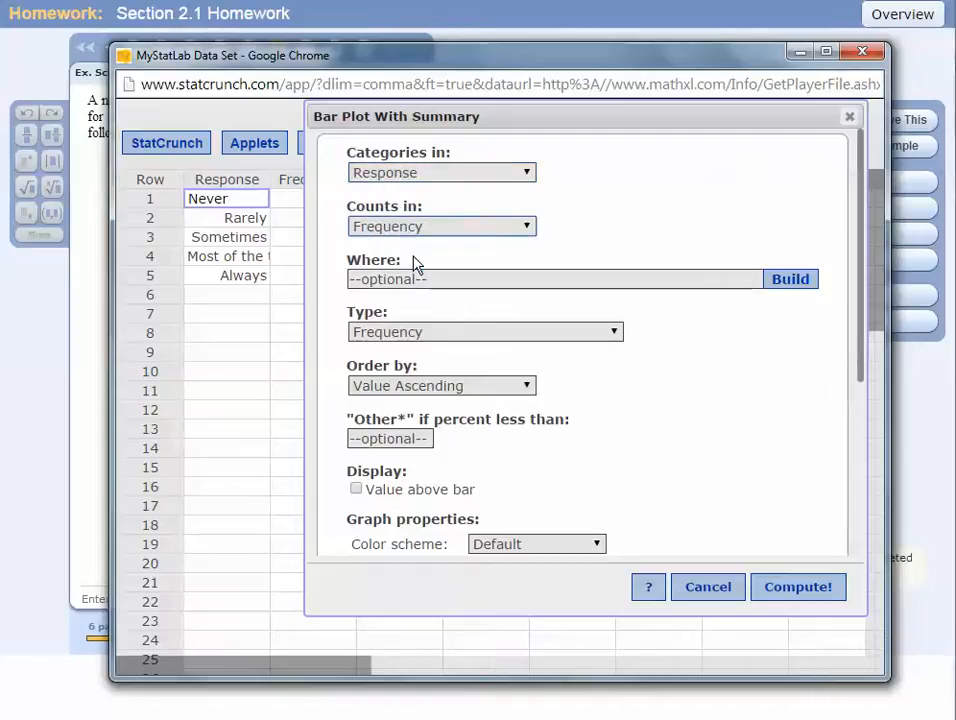
- Set the bar plot's type to Relative Frequency and its order to Worksheet
{"action": "left_click", "coordinate": [477, 333]}
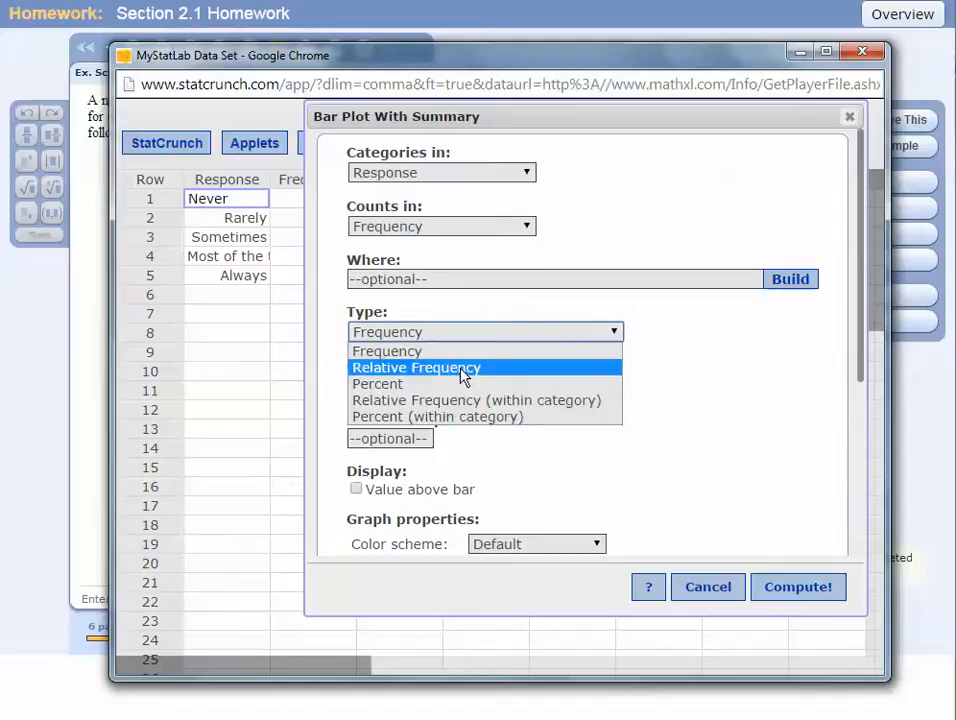
{"action": "left_click", "coordinate": [463, 370]}
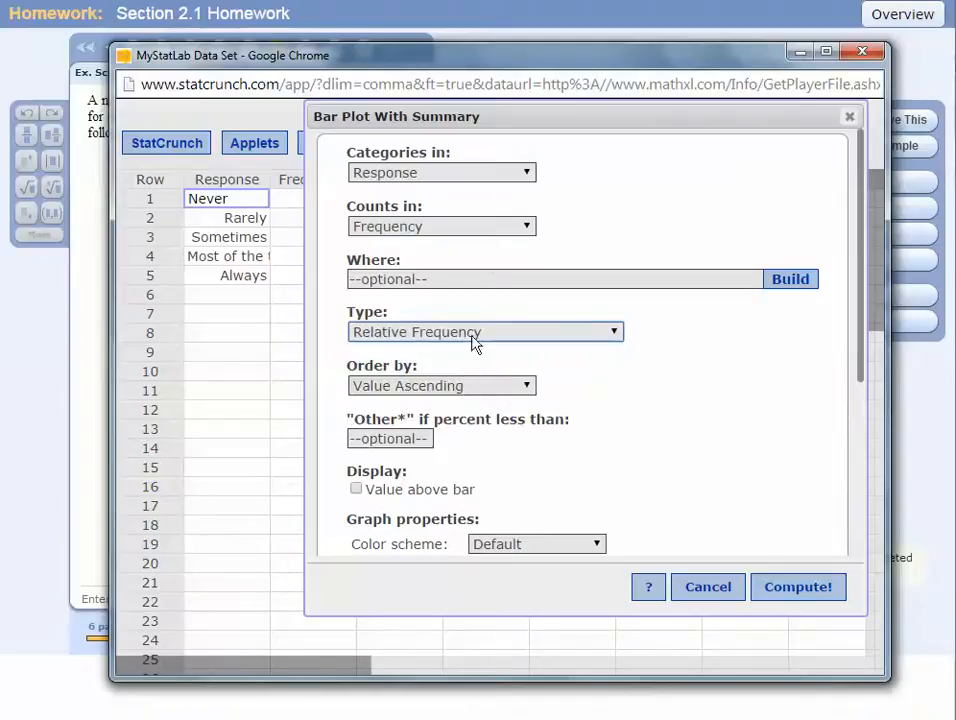
{"action": "left_click_drag", "start_coordinate": [588, 119], "coordinate": [562, 119]}
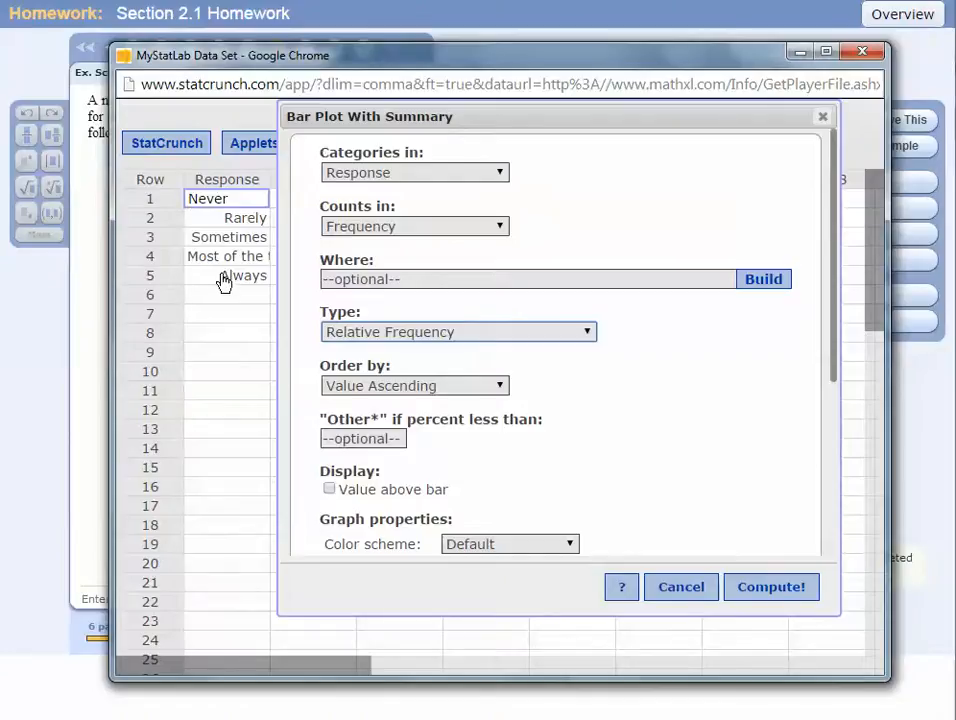
{"action": "left_click", "coordinate": [413, 387]}
{"action": "left_click", "coordinate": [397, 436]}
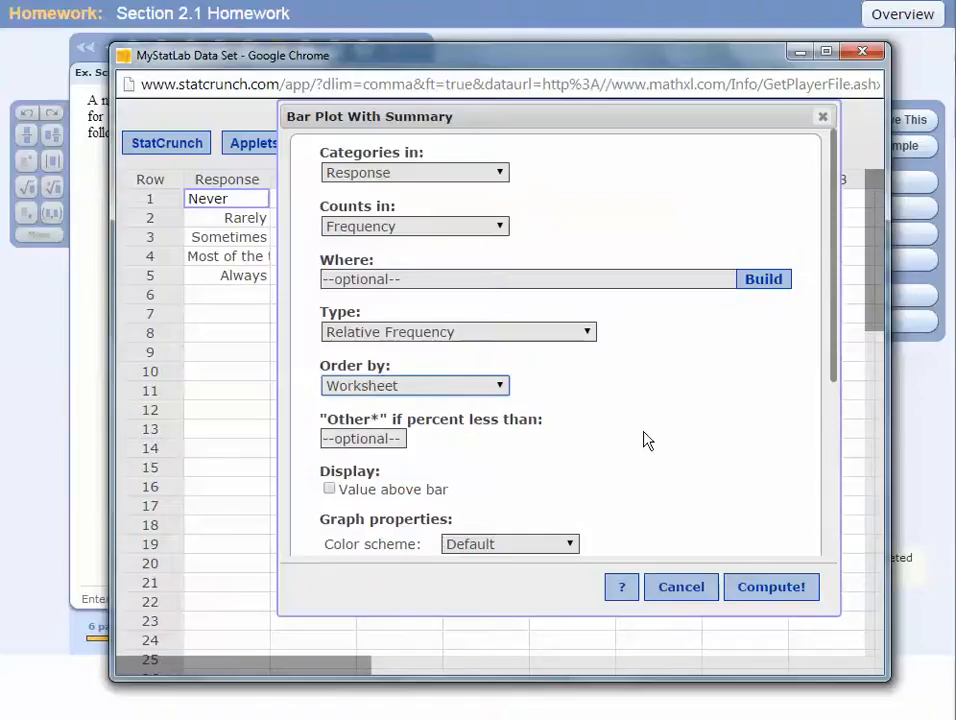
- Enable the value above each bar and compute the bar plot
{"action": "scroll", "coordinate": [600, 450], "scroll_direction": "down", "scroll_amount": 2}
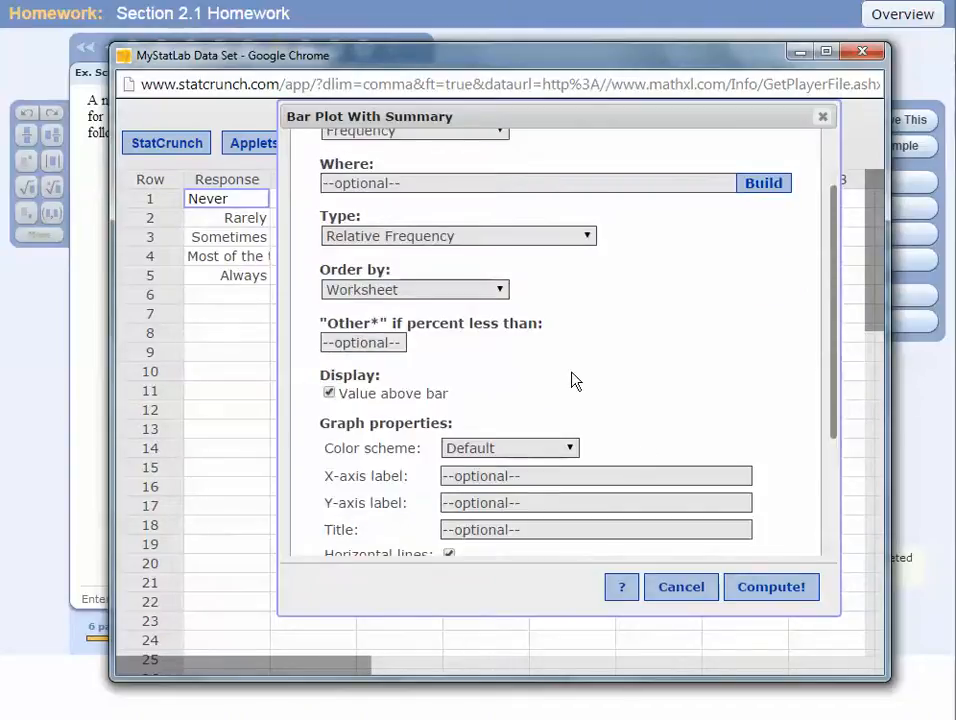
{"action": "scroll", "coordinate": [583, 374], "scroll_direction": "down", "scroll_amount": 4}
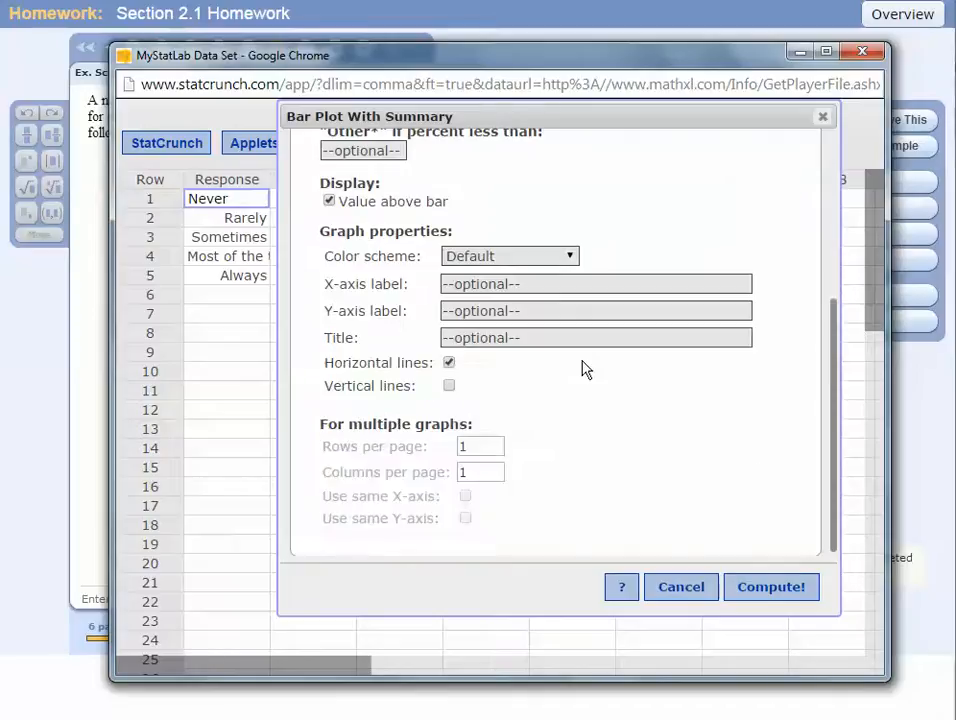
{"action": "left_click", "coordinate": [753, 592]}
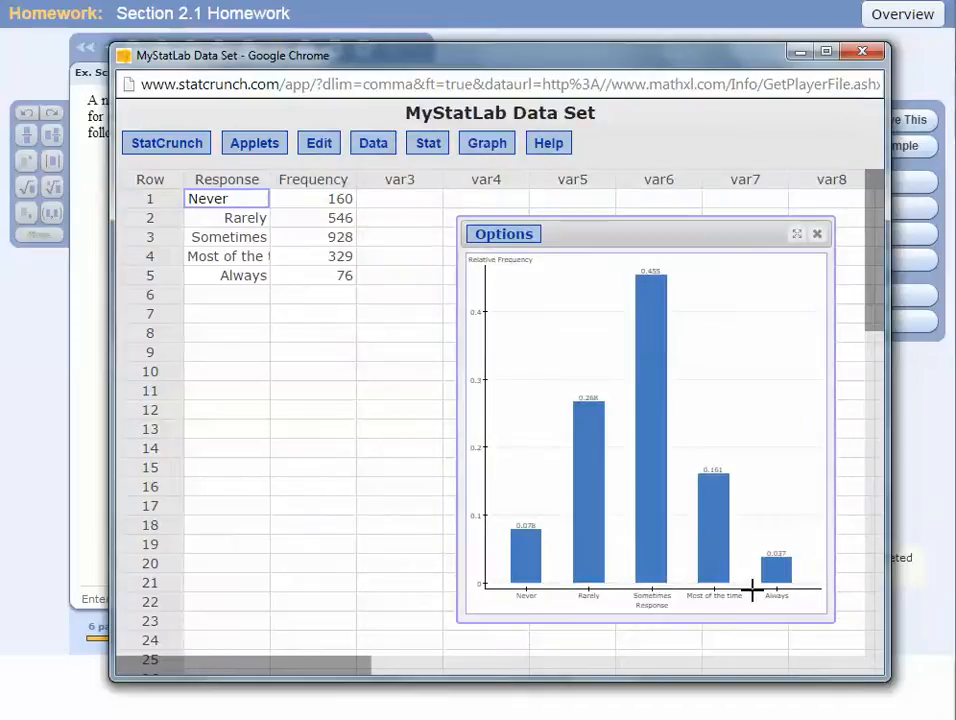
- Enlarge the relative frequency bar plot to fill the StatCrunch window
{"action": "left_click", "coordinate": [797, 235]}
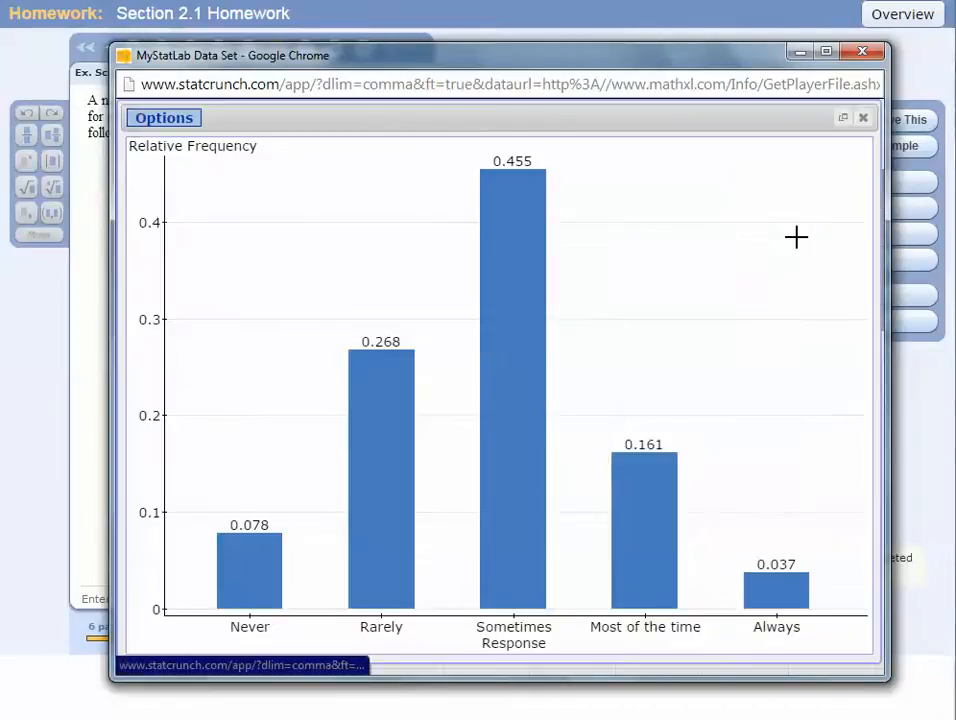
{"action": "left_click", "coordinate": [843, 119]}
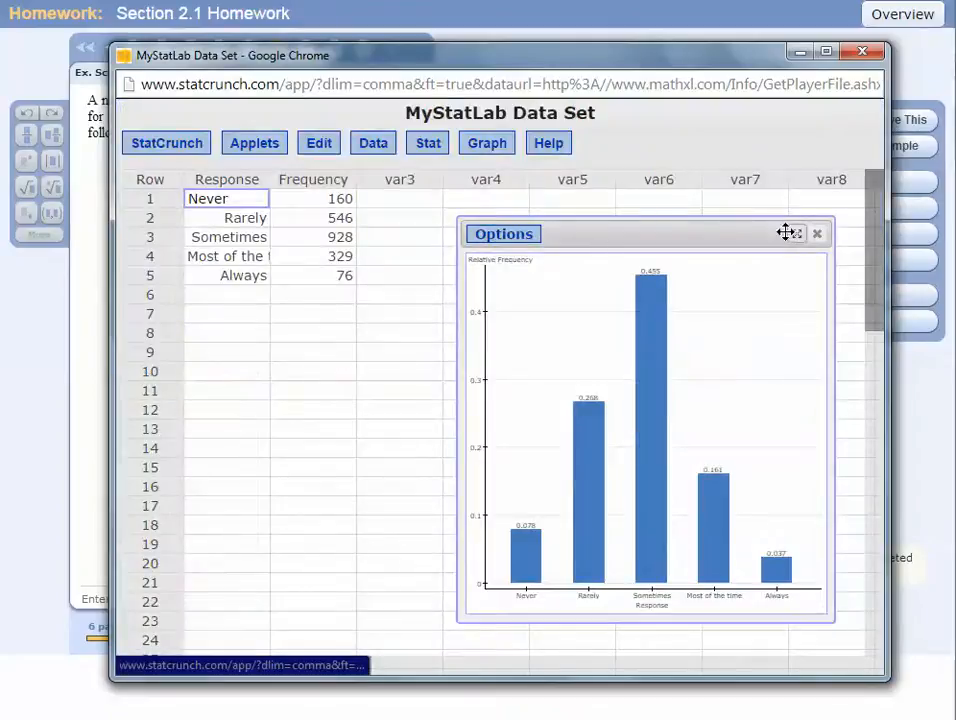
{"action": "left_click", "coordinate": [797, 236]}
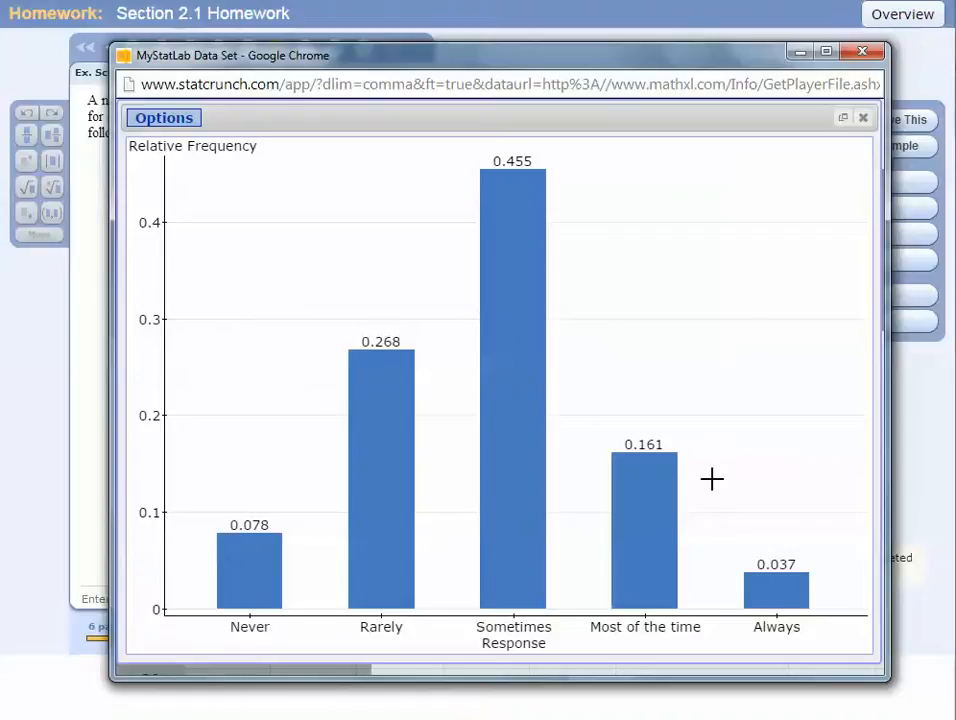
- Move the graph window clear of the answer table's first row and enter .078 as the relative frequency for Never
{"action": "left_click_drag", "start_coordinate": [614, 68], "coordinate": [890, 224]}
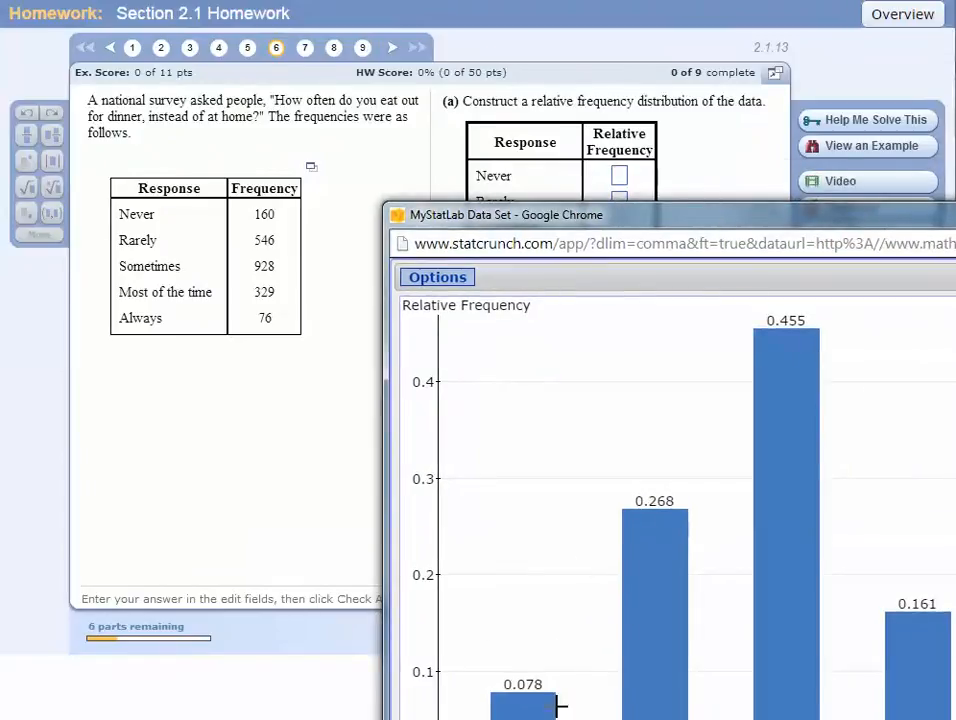
{"action": "left_click_drag", "start_coordinate": [568, 220], "coordinate": [485, 82]}
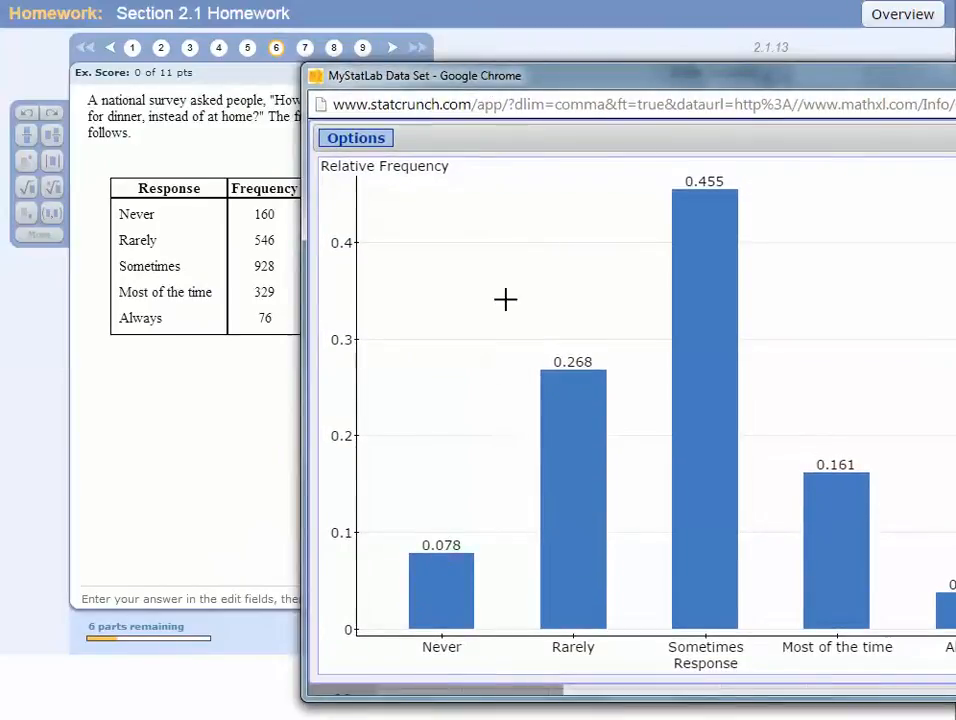
{"action": "left_click_drag", "start_coordinate": [655, 80], "coordinate": [607, 195]}
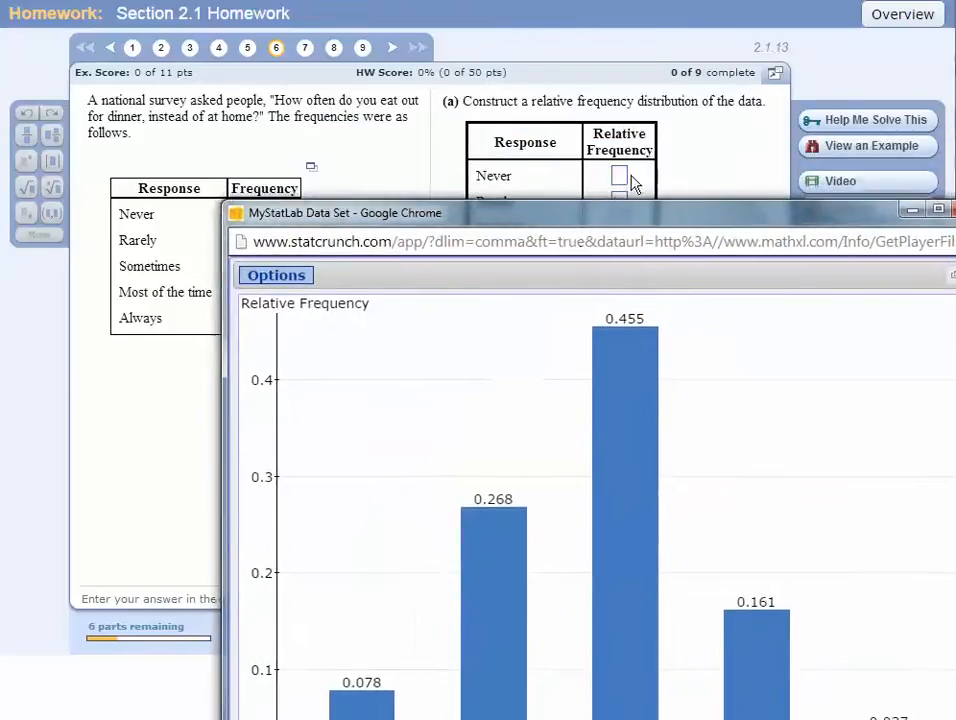
{"action": "left_click", "coordinate": [619, 179]}
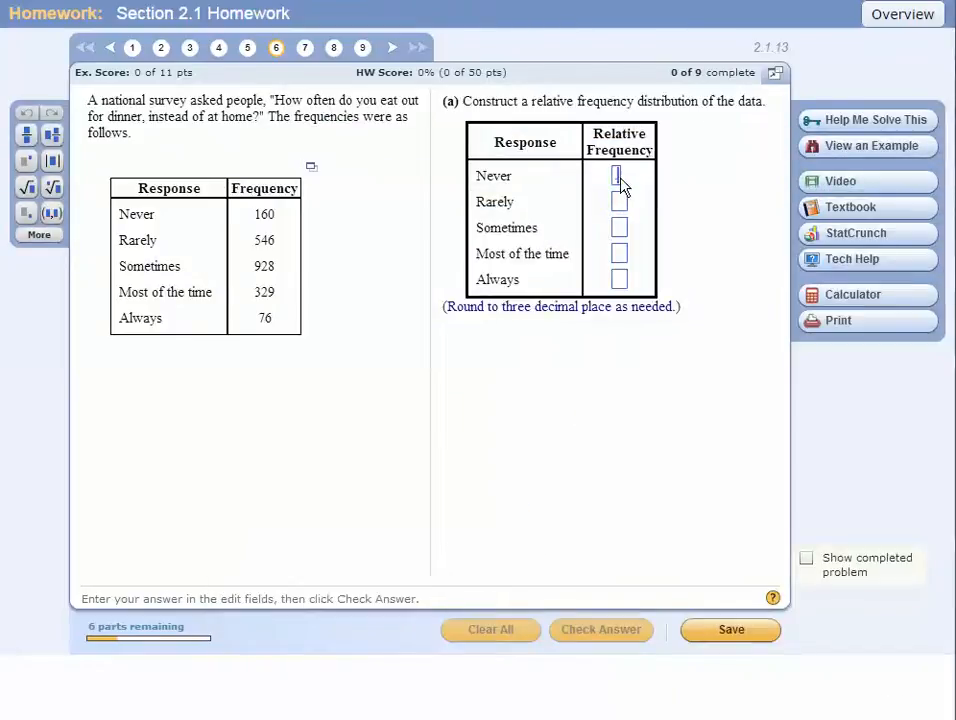
{"action": "type", "text": "078"}
- Consult the bar plot and enter .268 as the relative frequency for Rarely
{"action": "left_click", "coordinate": [620, 203]}
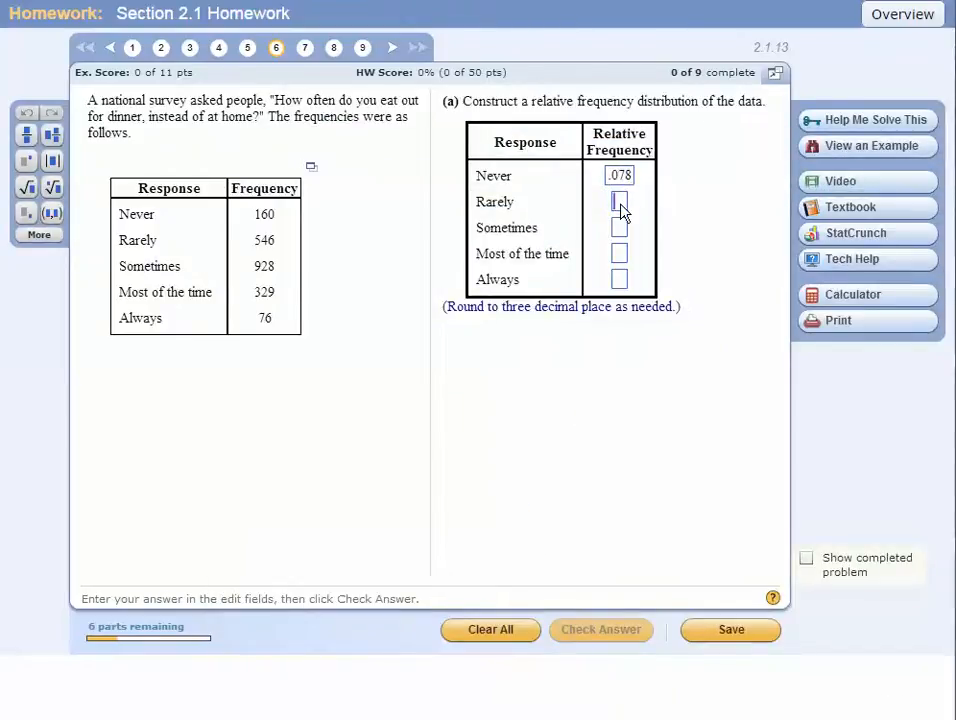
{"action": "key", "text": "alt+Tab"}
{"action": "left_click_drag", "start_coordinate": [556, 222], "coordinate": [556, 216]}
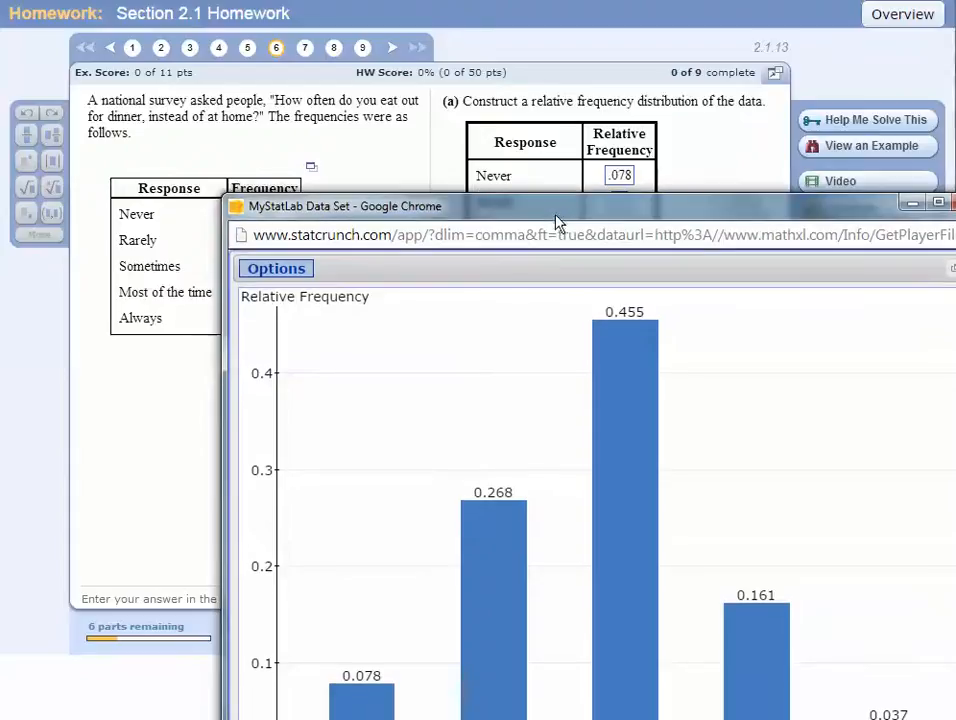
{"action": "key", "text": "alt+Tab"}
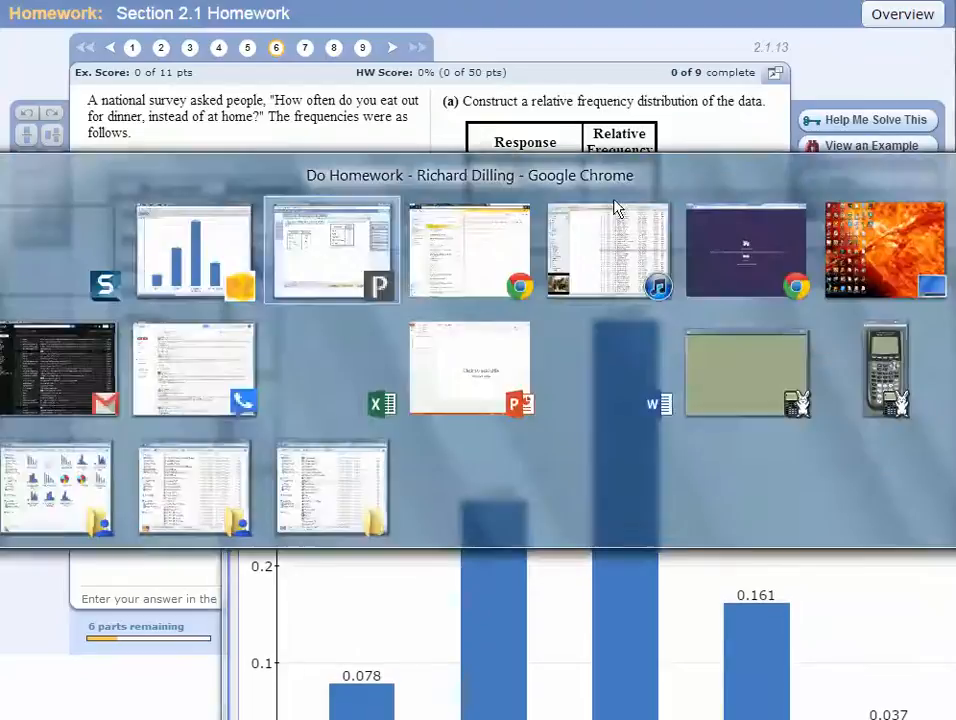
{"action": "left_click", "coordinate": [617, 206]}
{"action": "type", "text": ".268"}
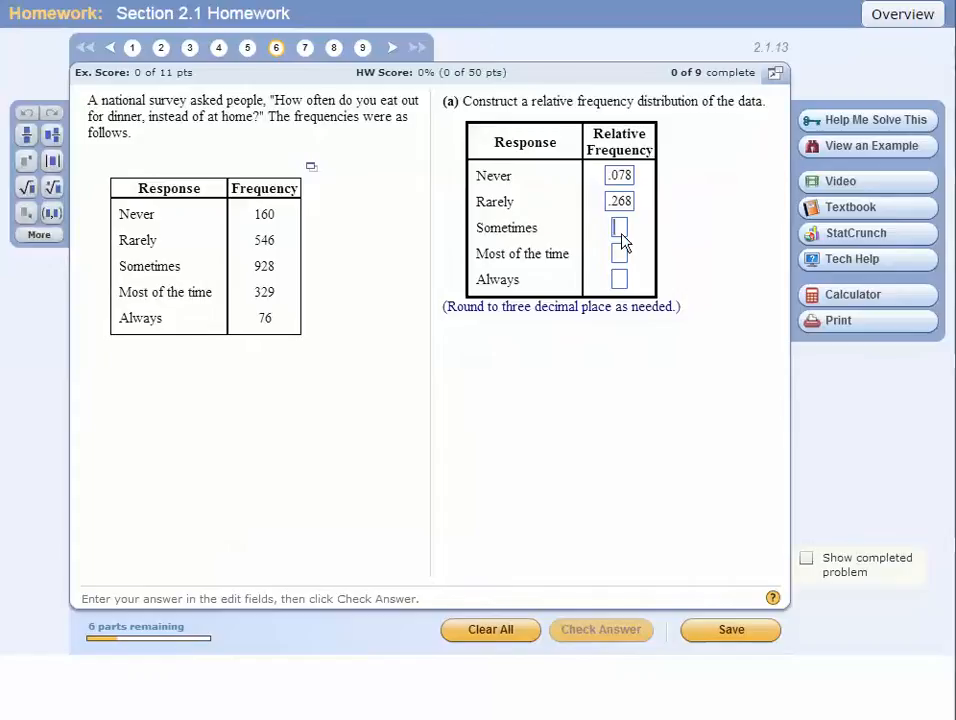
- Check the Sometimes bar in the plot and enter .455 as its relative frequency in the answer table
{"action": "key", "text": "alt+Tab"}
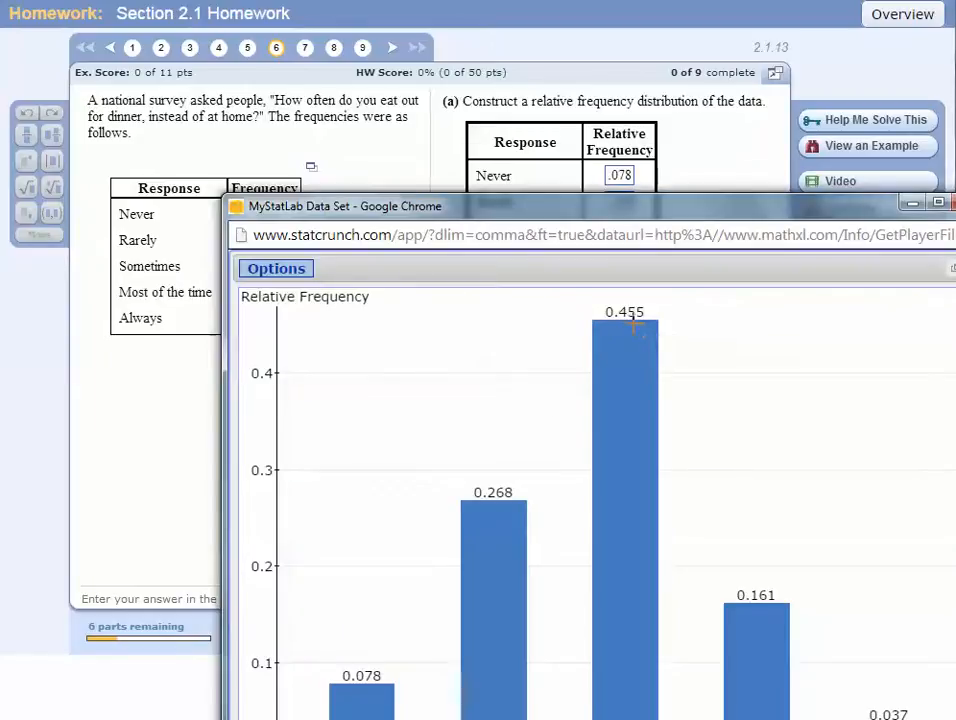
{"action": "key", "text": "alt+Tab"}
{"action": "key", "text": "Tab"}
{"action": "type", "text": ".455"}
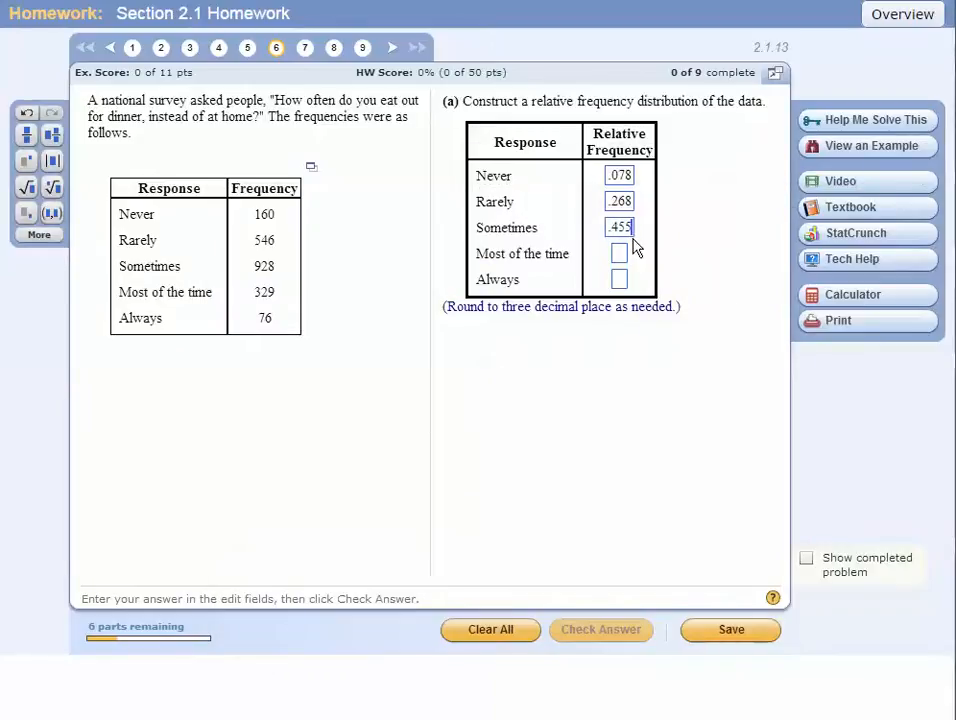
- Consult the StatCrunch bar plot and enter .161 as the relative frequency for Most of the time in the answer table
{"action": "key", "text": "alt+Tab"}
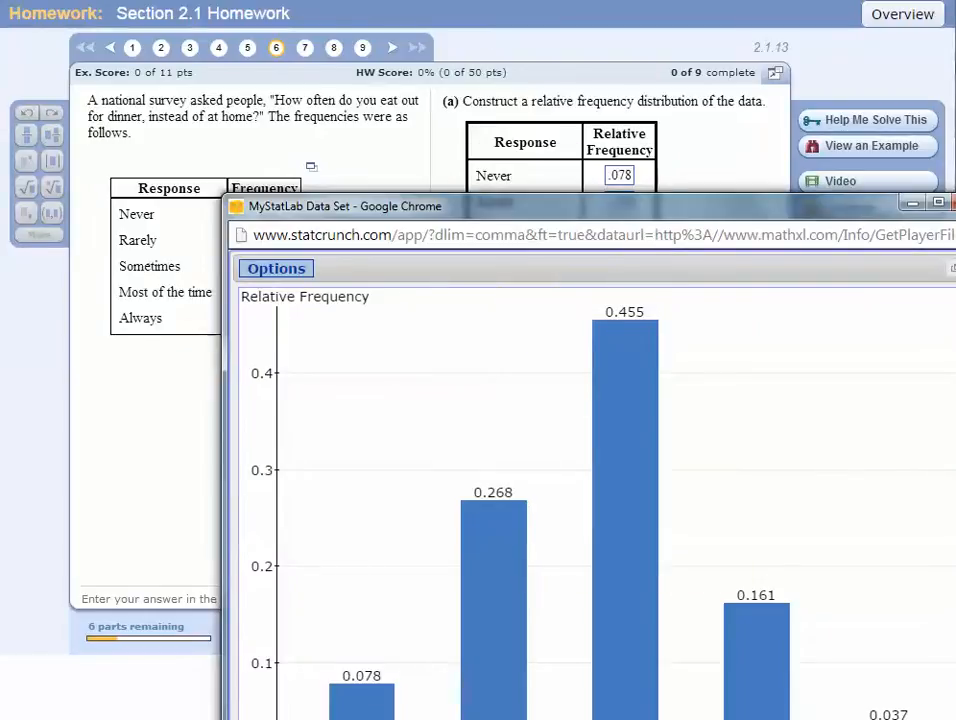
{"action": "left_click_drag", "start_coordinate": [805, 215], "coordinate": [739, 95]}
{"action": "key", "text": "alt+Tab"}
{"action": "left_click", "coordinate": [620, 254]}
{"action": "type", "text": ".161"}
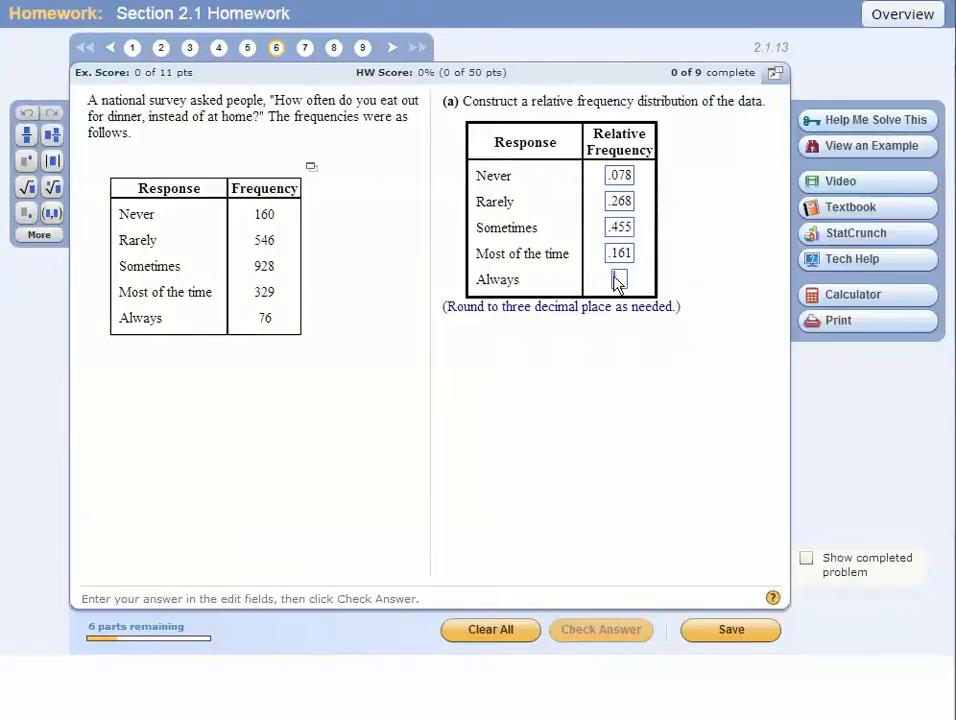
- Check the Always bar in the plot and enter .037 as its relative frequency in the answer table
{"action": "key", "text": "alt+Tab"}
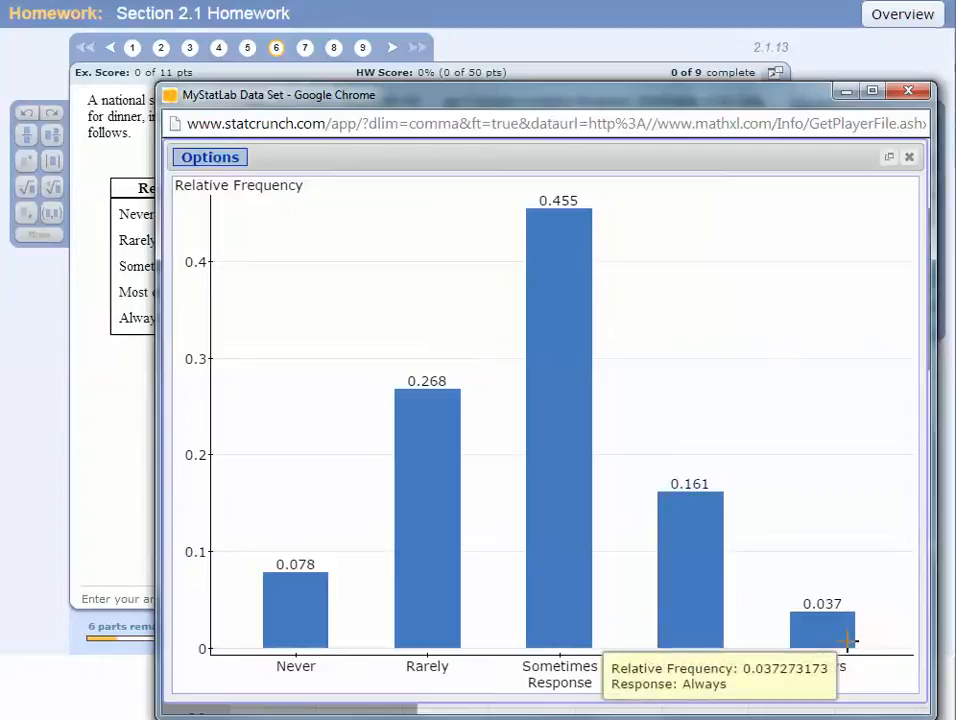
{"action": "key", "text": "alt+Tab"}
{"action": "left_click", "coordinate": [630, 278]}
{"action": "type", "text": ".037"}
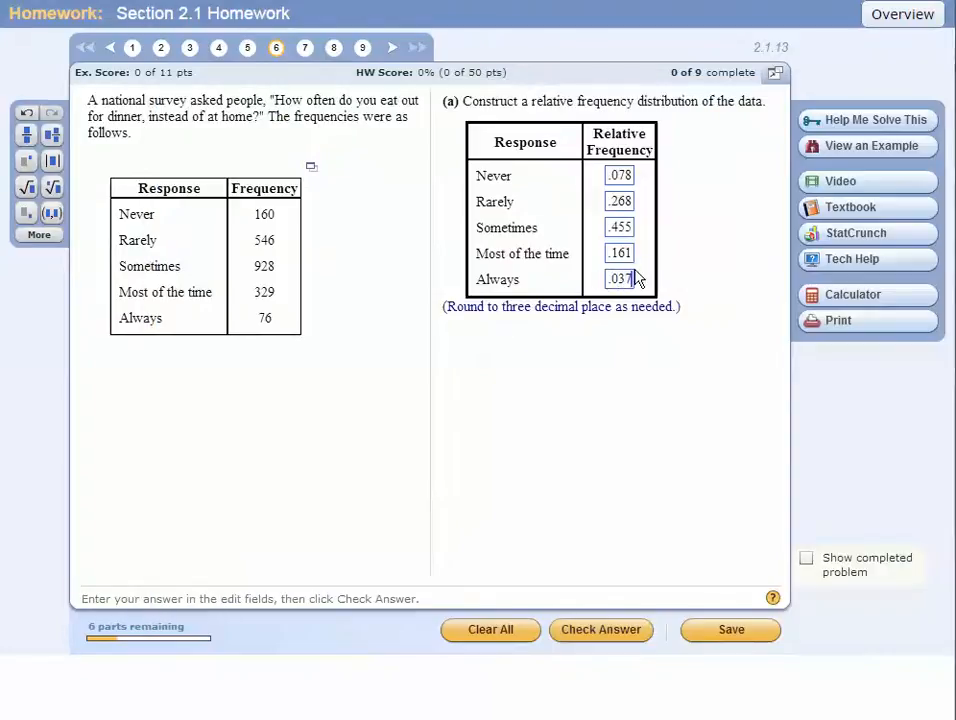
- Examine the unrounded relative frequencies of the bars in the StatCrunch plot, from Always back to Never
{"action": "key", "text": "alt+Tab"}
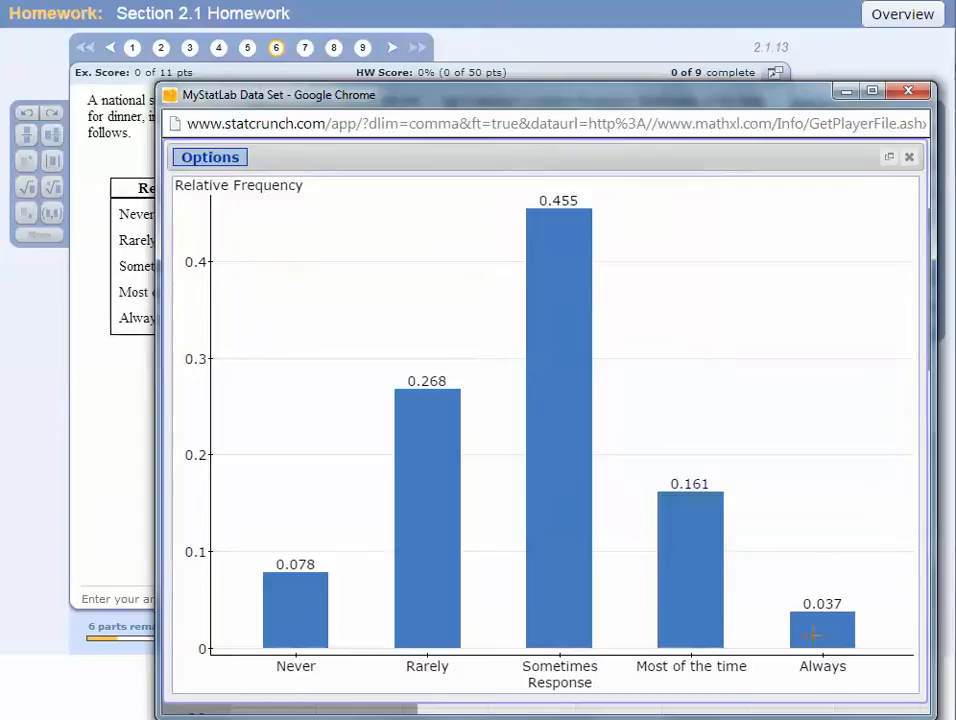
{"action": "mouse_move", "coordinate": [818, 638]}
{"action": "mouse_move", "coordinate": [686, 503]}
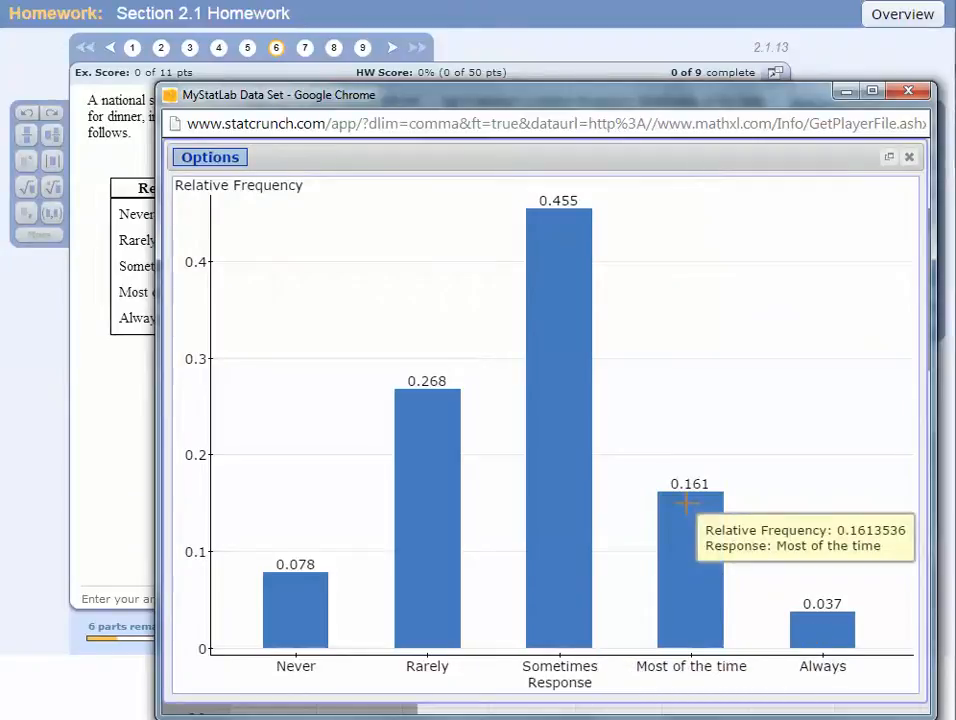
{"action": "mouse_move", "coordinate": [691, 526]}
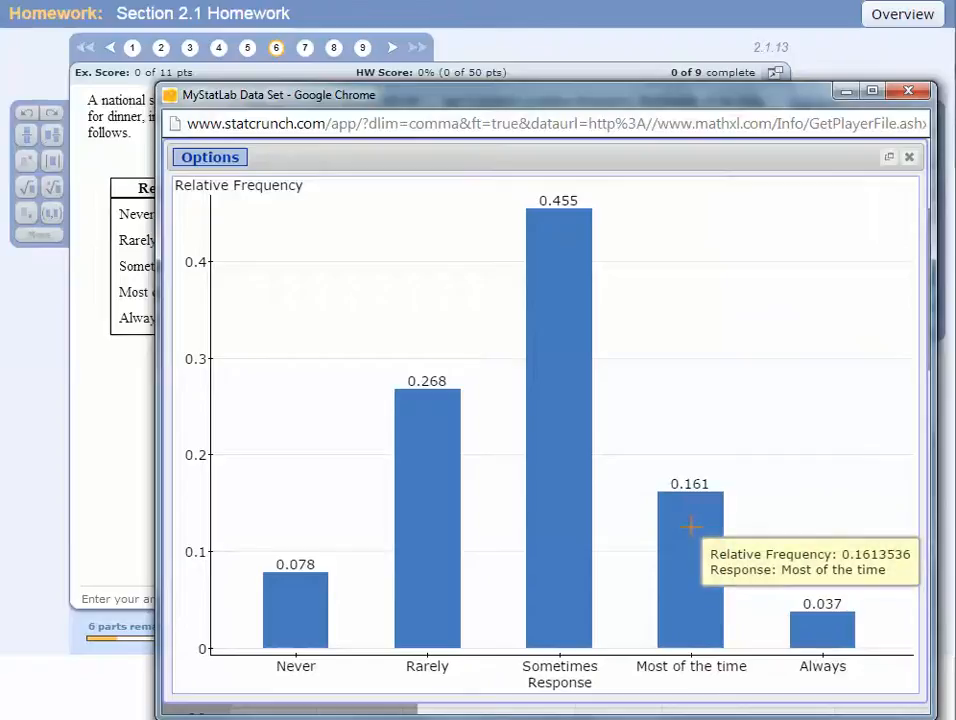
{"action": "mouse_move", "coordinate": [566, 366]}
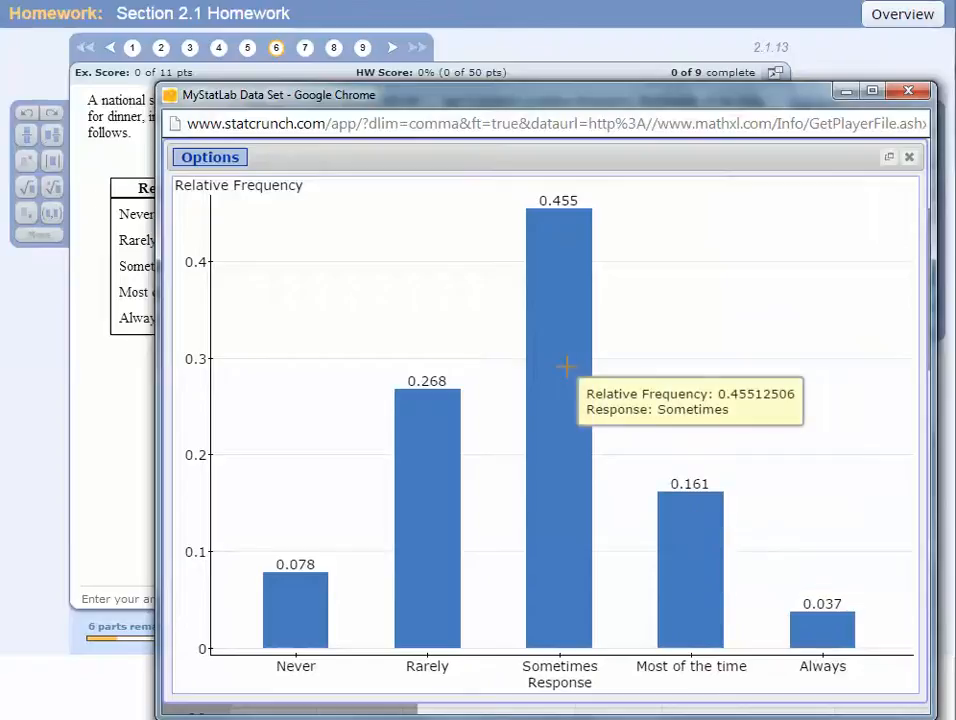
{"action": "mouse_move", "coordinate": [405, 425]}
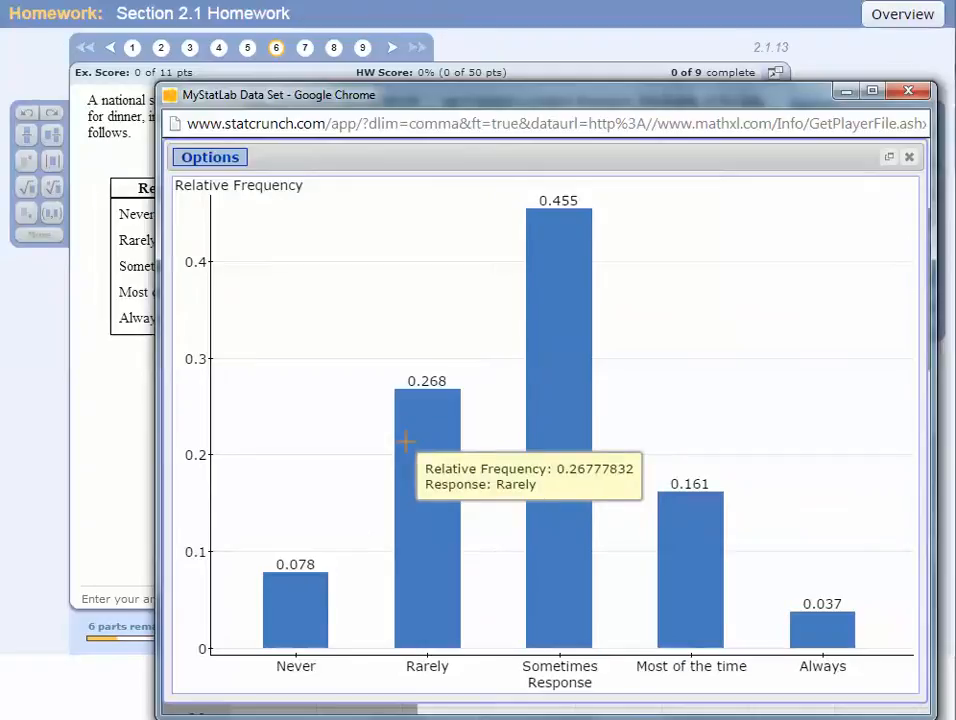
{"action": "mouse_move", "coordinate": [327, 600]}
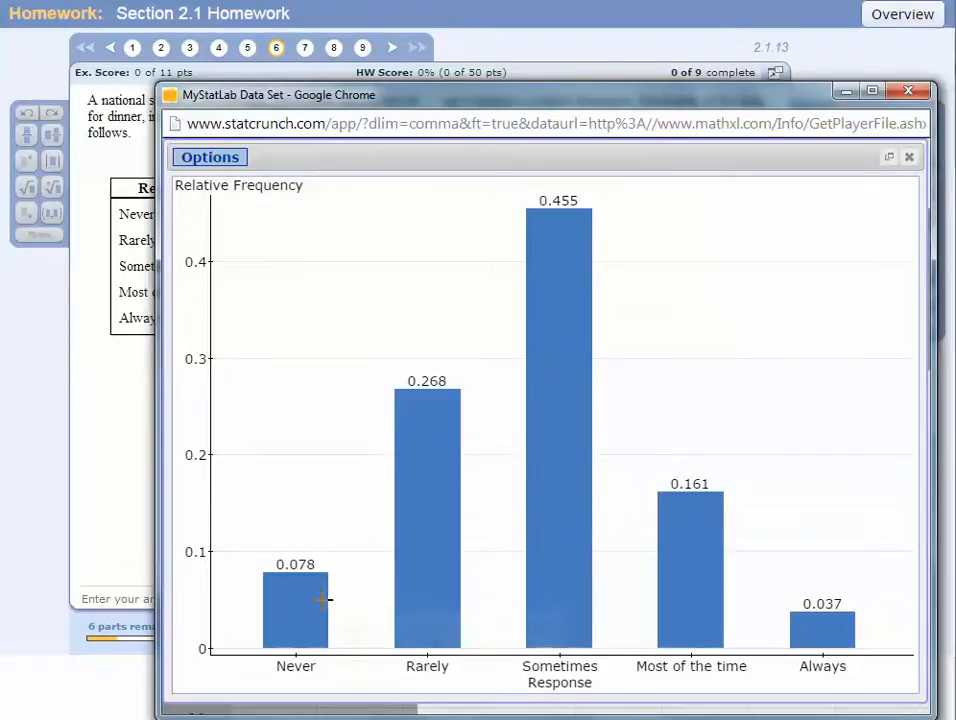
- Return to the homework question and submit the completed relative frequency table of part (a) for checking
{"action": "key", "text": "alt+Tab"}
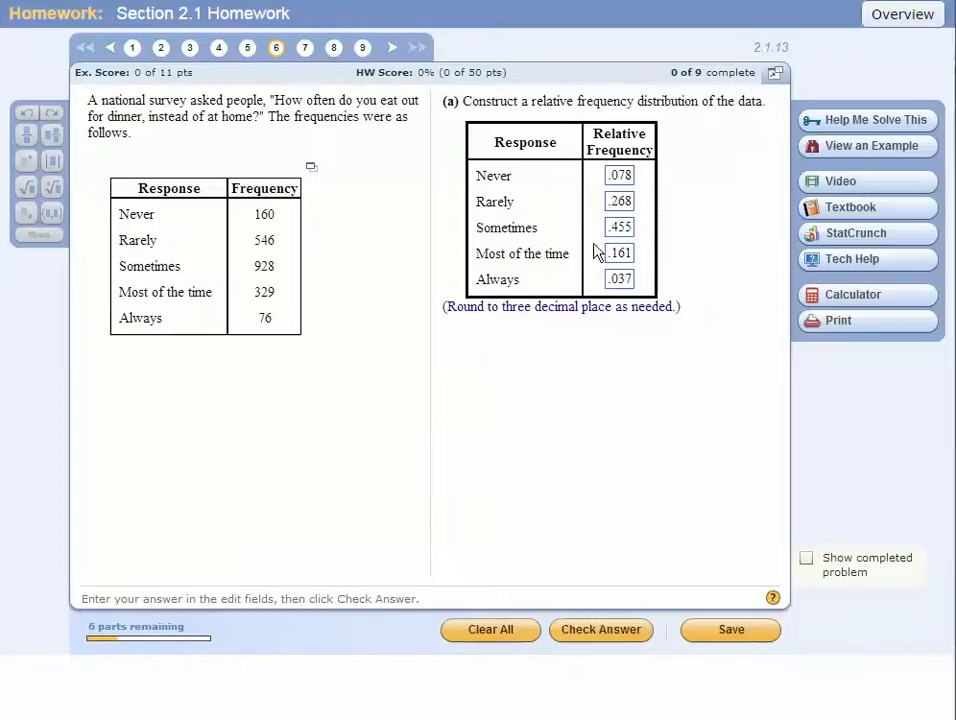
{"action": "left_click", "coordinate": [603, 632]}
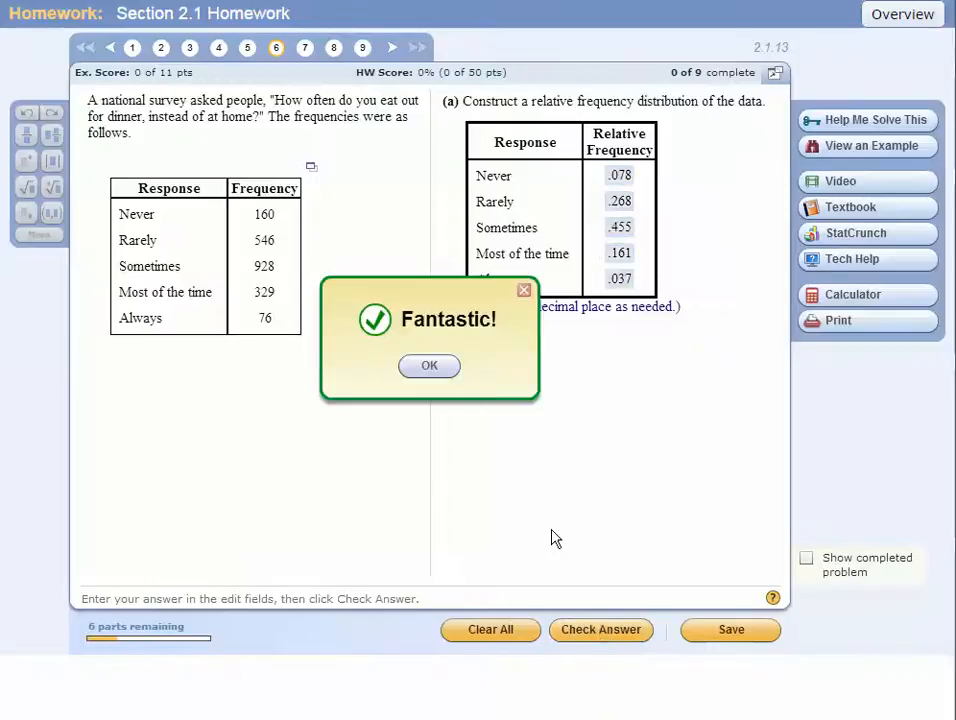
{"action": "left_click", "coordinate": [441, 371]}
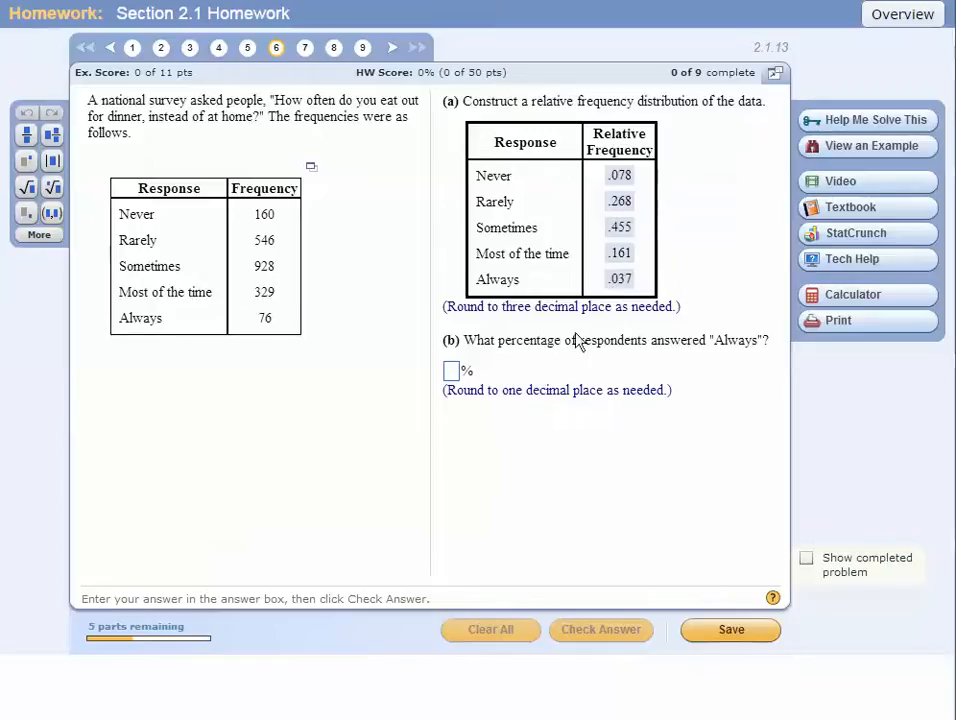
- Answer part (b) with 3.7% for the respondents who answered "Always" and submit it for checking
{"action": "left_click", "coordinate": [453, 371]}
{"action": "type", "text": "3.7"}
{"action": "left_click", "coordinate": [625, 630]}
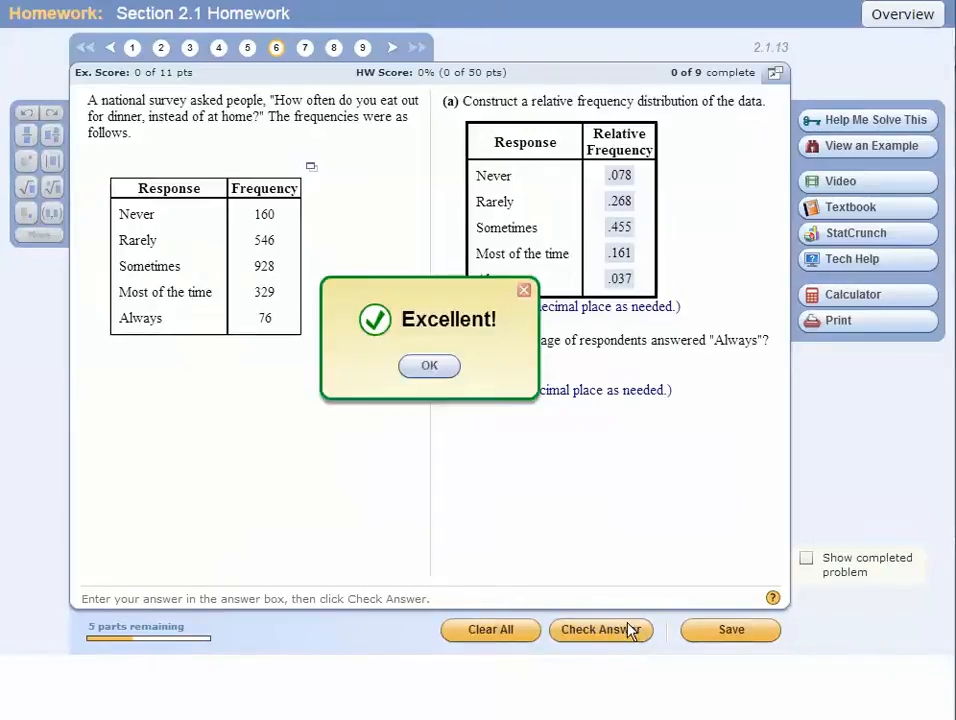
{"action": "left_click", "coordinate": [429, 367]}
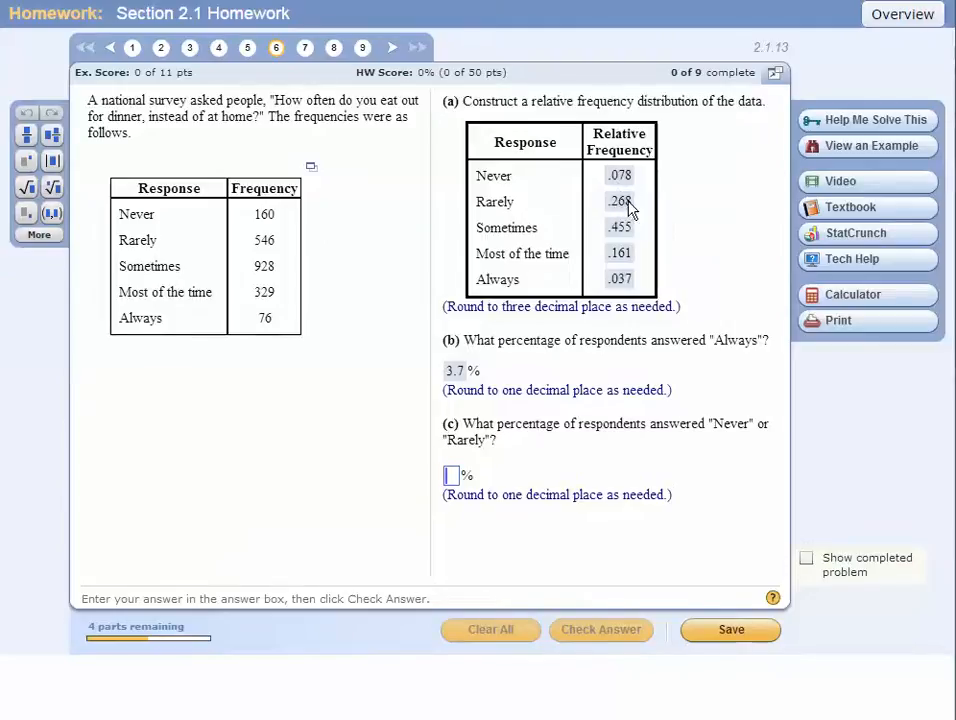
- Add the Never and Rarely relative frequencies, .078 + .268, in the homework's calculator, placed clear of the answer table
{"action": "left_click", "coordinate": [830, 302]}
{"action": "left_click_drag", "start_coordinate": [635, 279], "coordinate": [373, 160]}
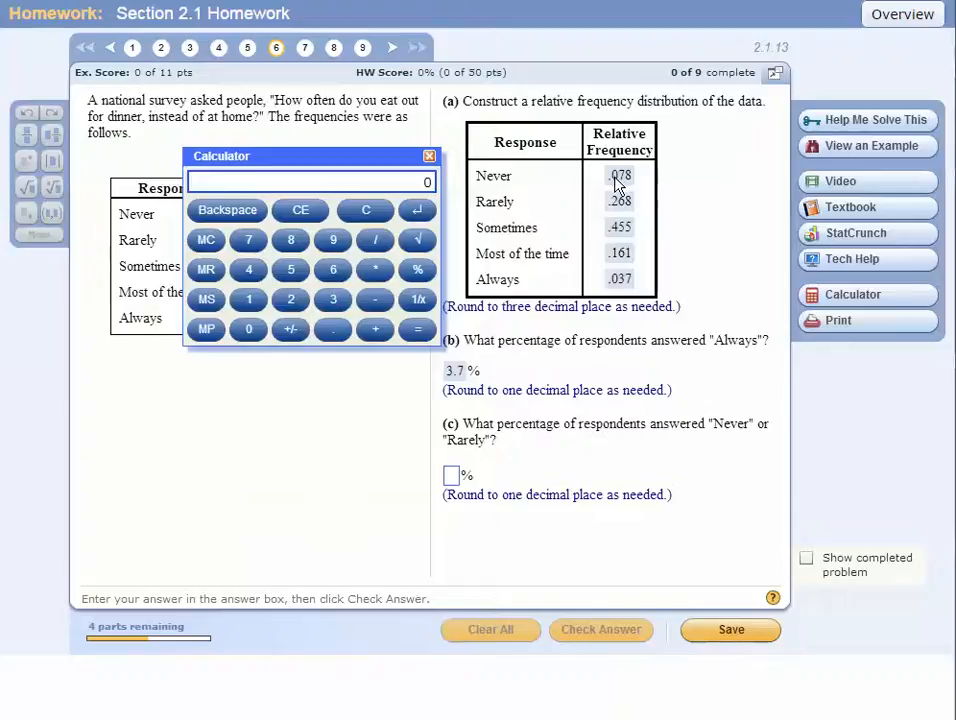
{"action": "left_click", "coordinate": [335, 329]}
{"action": "left_click", "coordinate": [252, 330]}
{"action": "left_click", "coordinate": [250, 242]}
{"action": "left_click", "coordinate": [288, 241]}
{"action": "left_click", "coordinate": [375, 333]}
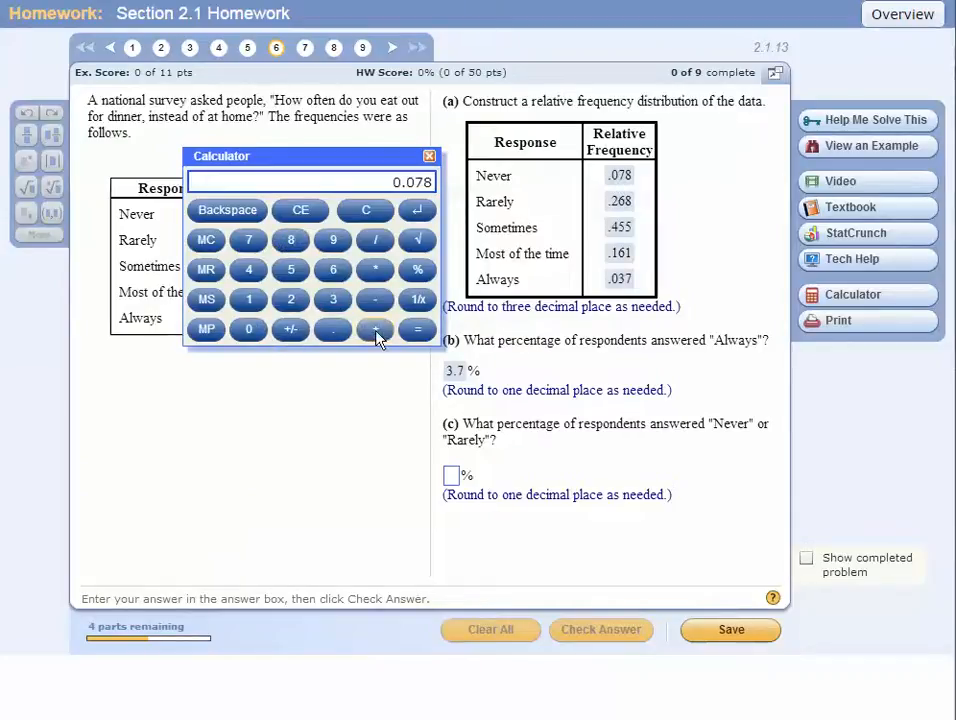
{"action": "left_click", "coordinate": [331, 331]}
{"action": "left_click", "coordinate": [291, 300]}
{"action": "left_click", "coordinate": [333, 270]}
{"action": "left_click", "coordinate": [291, 240]}
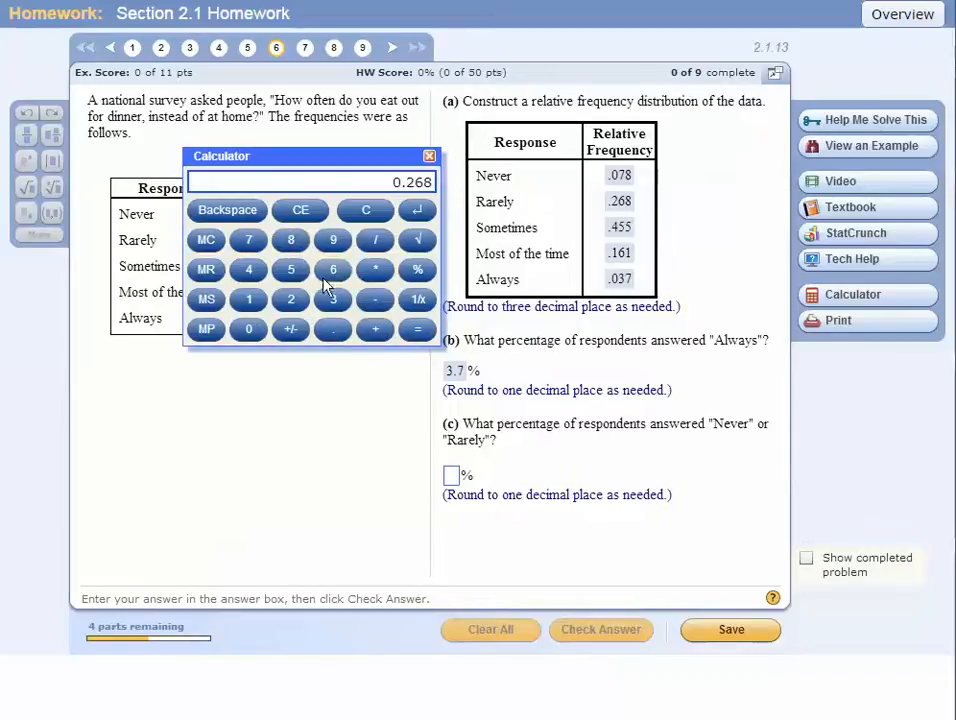
{"action": "left_click", "coordinate": [420, 330]}
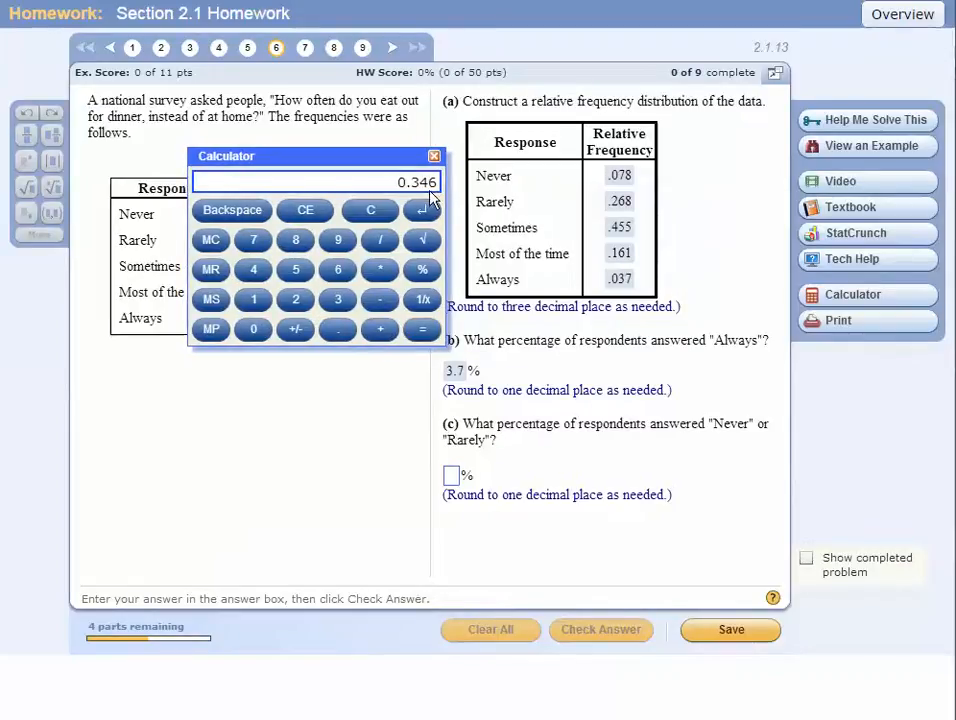
- Answer part (c) with 34.6% for "Never" or "Rarely", submit it for checking and continue to part (d)
{"action": "left_click", "coordinate": [456, 477]}
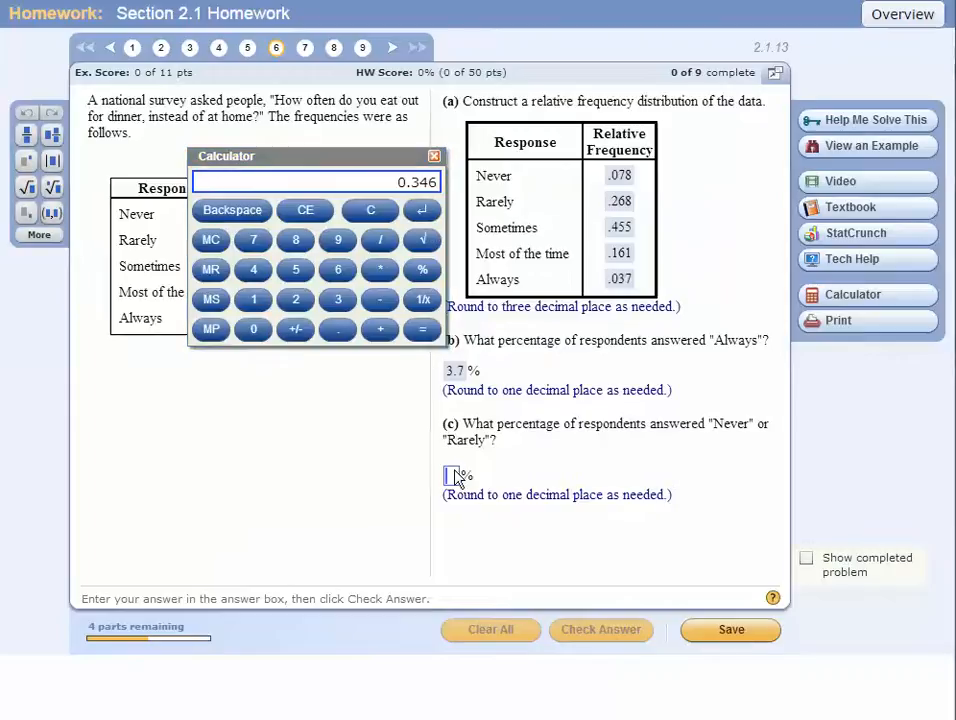
{"action": "type", "text": "34.6"}
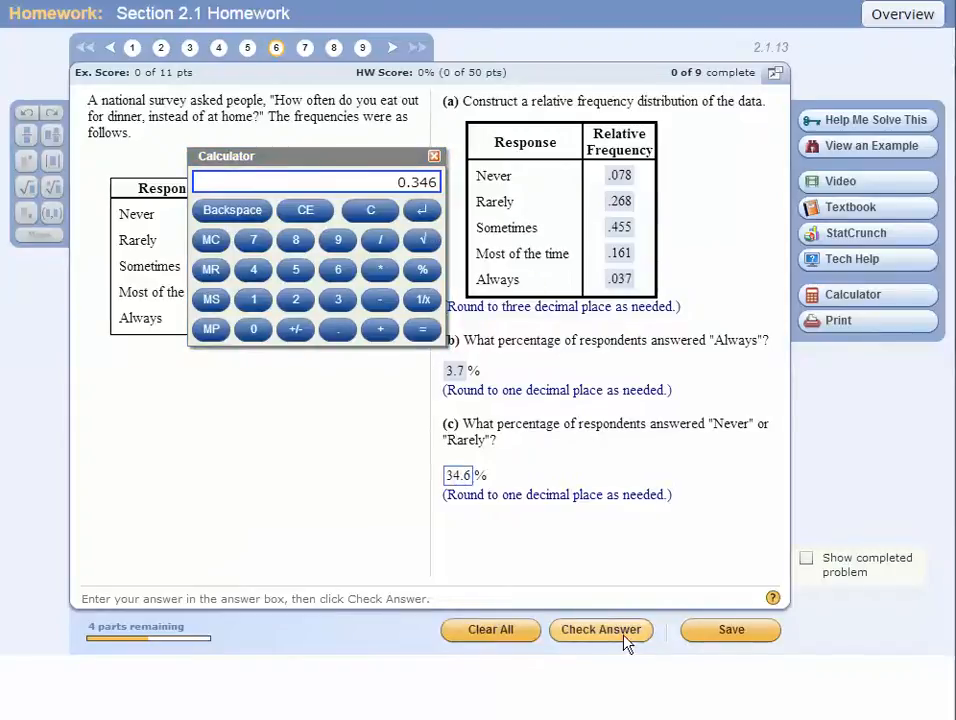
{"action": "left_click", "coordinate": [625, 636]}
{"action": "left_click", "coordinate": [445, 368]}
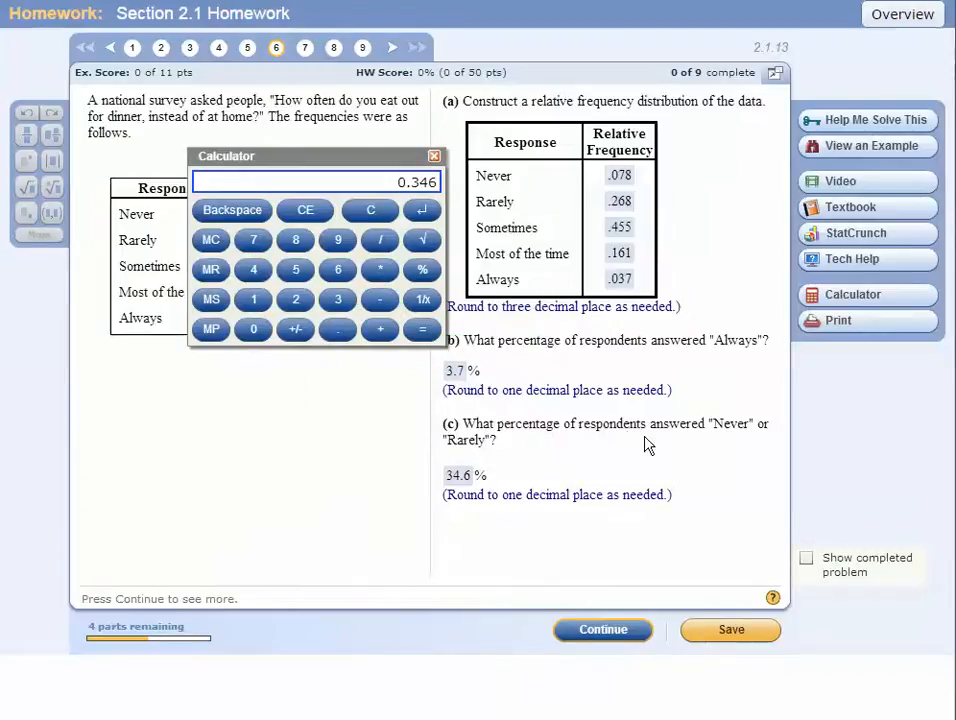
{"action": "left_click", "coordinate": [590, 632]}
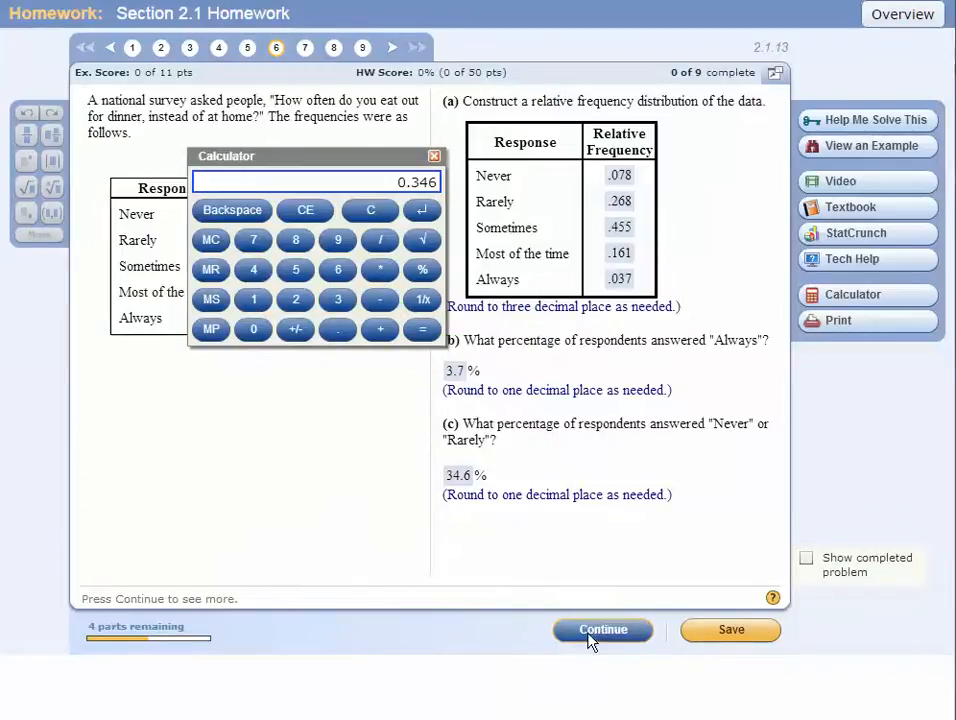
- Close the calculator to uncover the frequency table beside the part (d) answer graphs
{"action": "left_click_drag", "start_coordinate": [768, 316], "coordinate": [743, 367]}
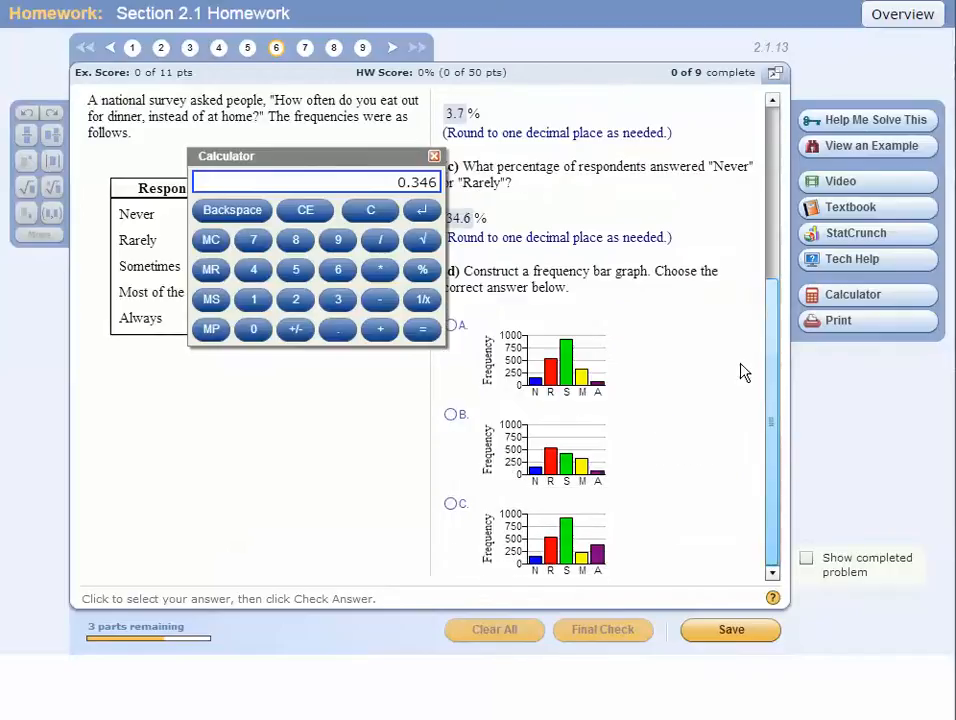
{"action": "left_click_drag", "start_coordinate": [347, 165], "coordinate": [278, 147]}
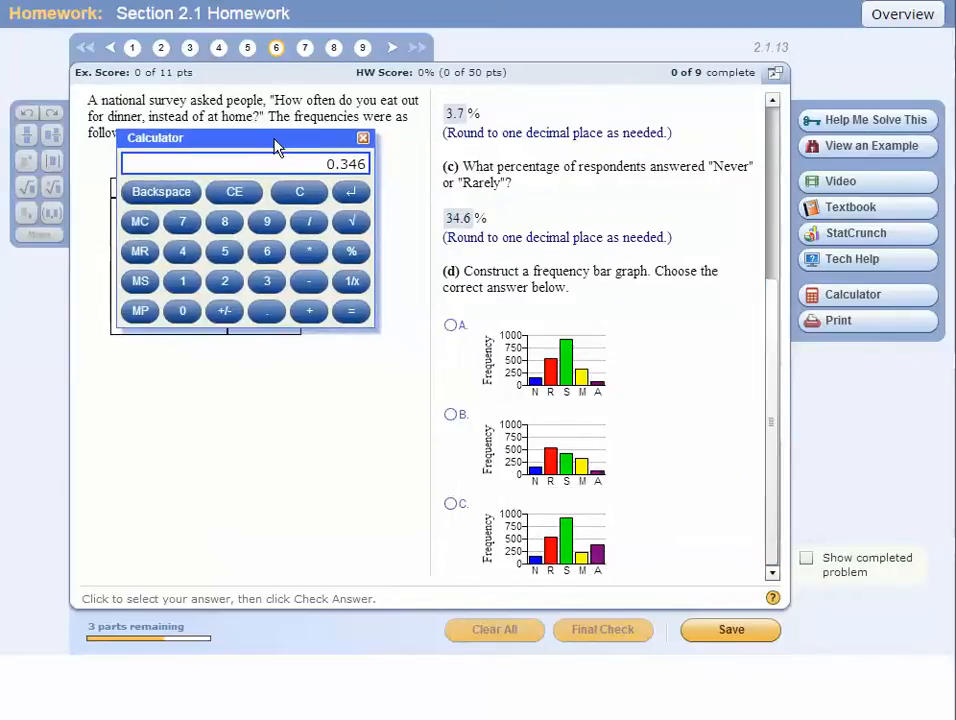
{"action": "left_click", "coordinate": [363, 137]}
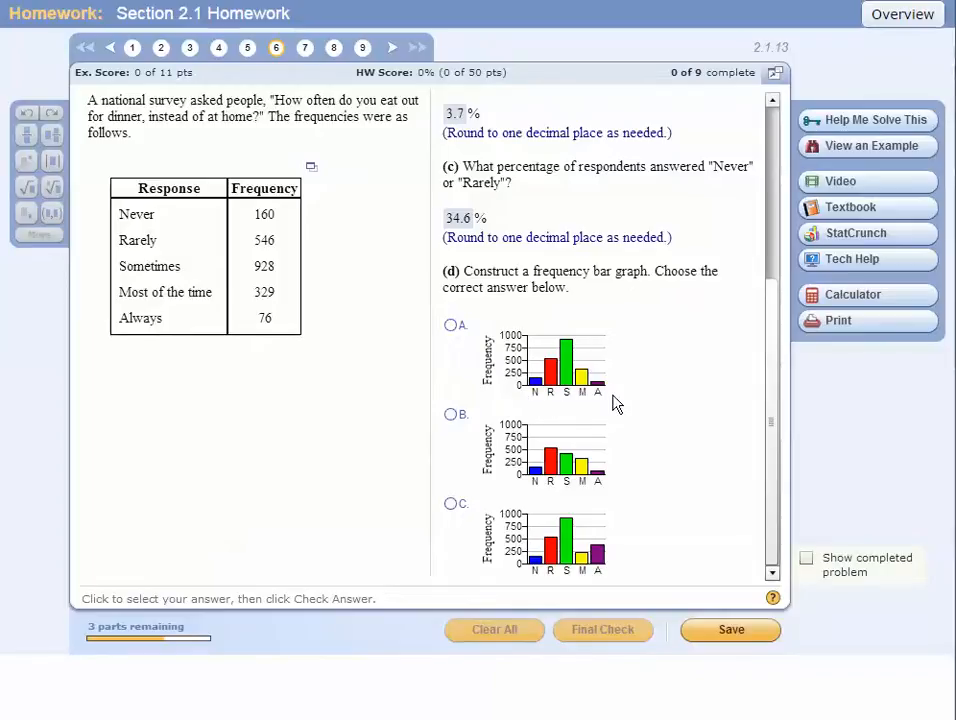
- Compare the StatCrunch bar plot with the part (d) choices, select frequency bar graph A and submit it for the final check
{"action": "key", "text": "alt+Tab"}
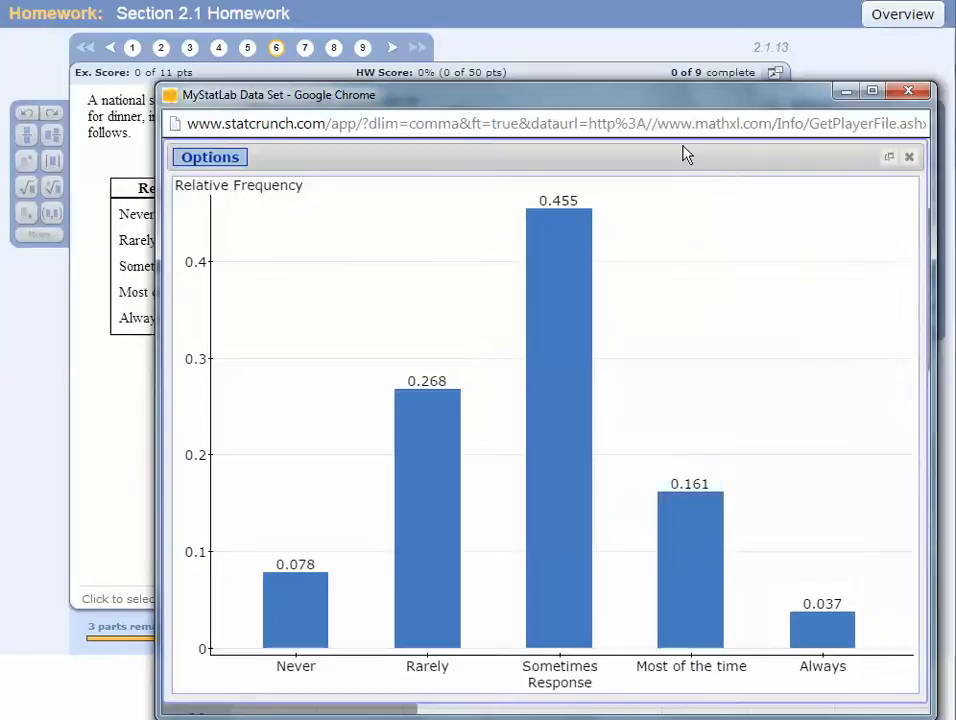
{"action": "left_click_drag", "start_coordinate": [668, 100], "coordinate": [645, 51]}
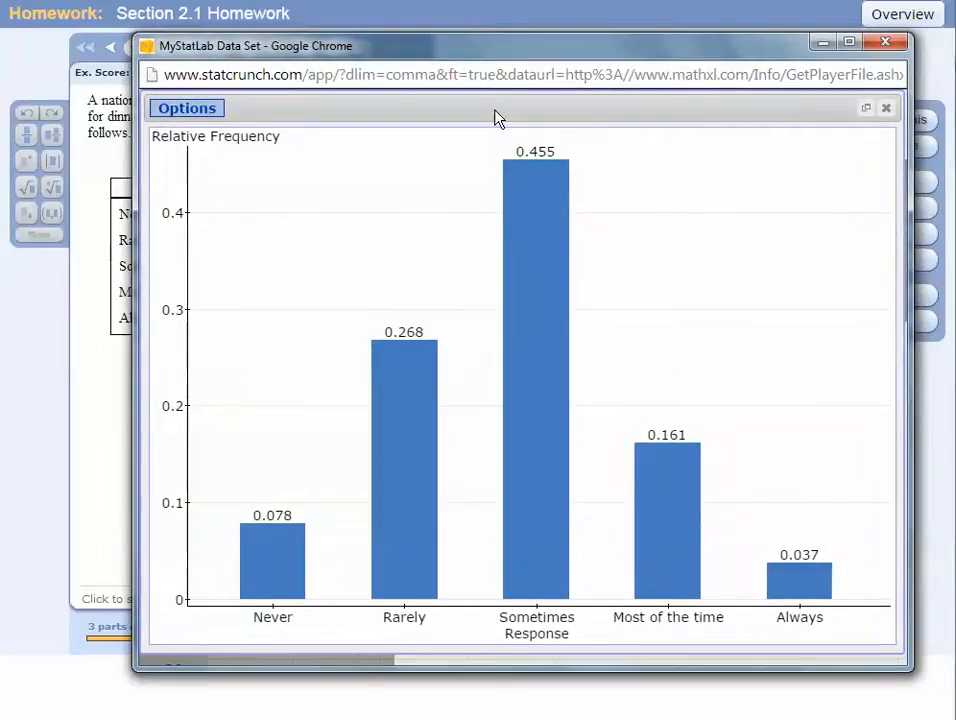
{"action": "key", "text": "alt+Tab"}
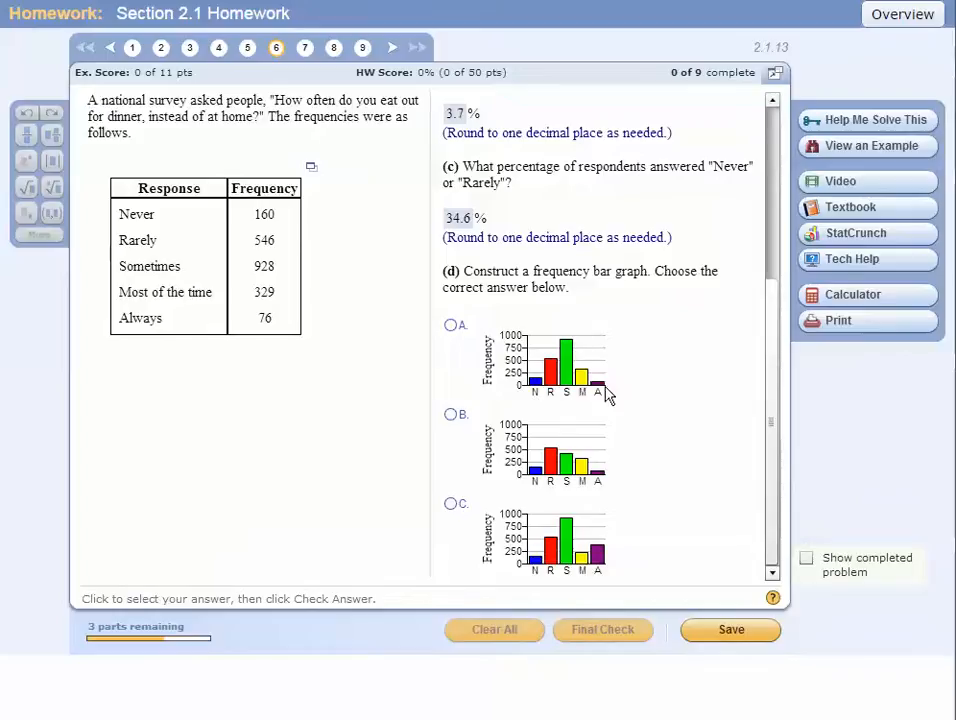
{"action": "key", "text": "alt+Tab"}
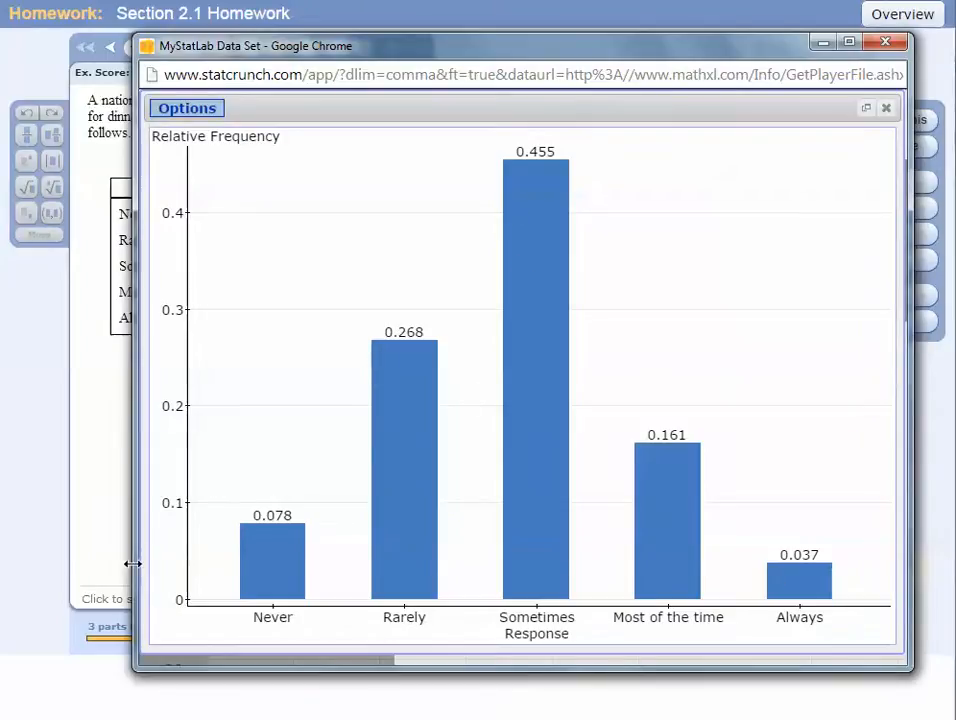
{"action": "key", "text": "alt+Tab"}
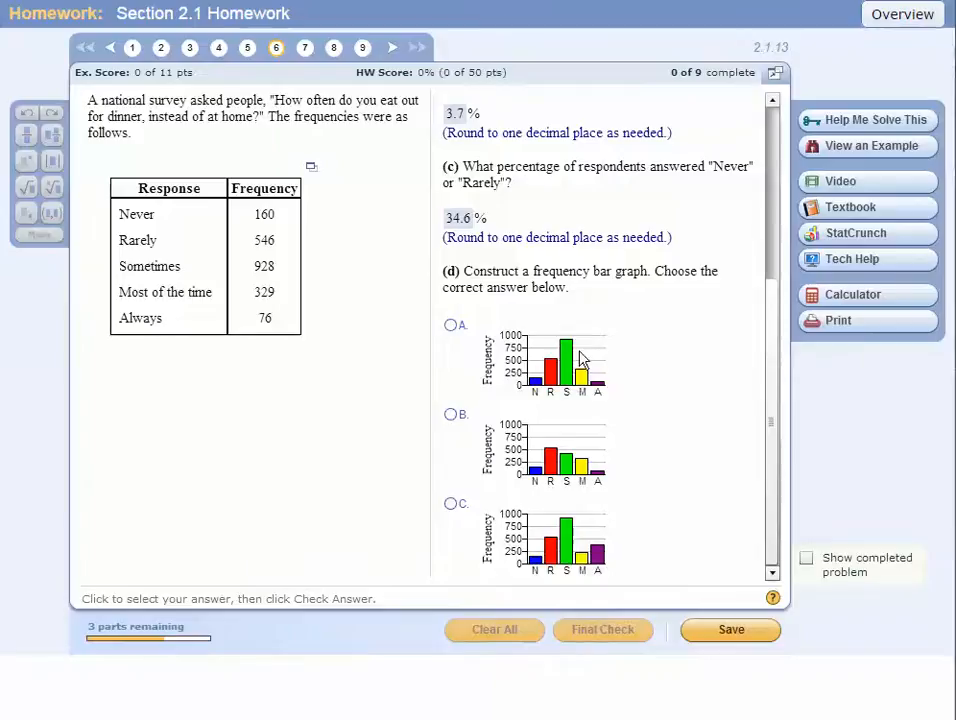
{"action": "key", "text": "alt+Tab"}
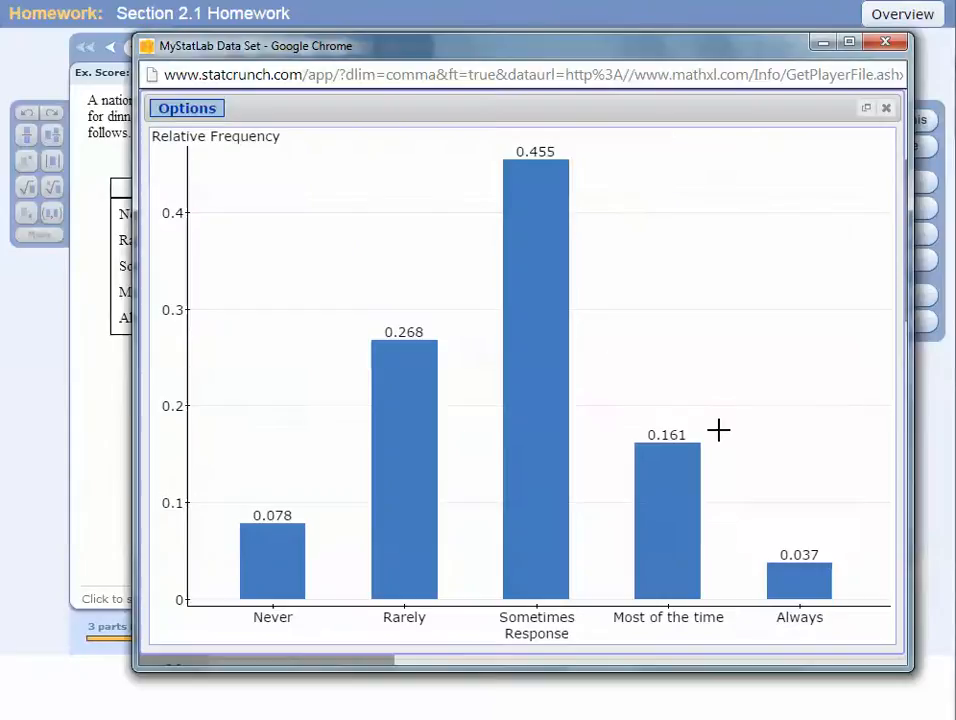
{"action": "key", "text": "alt+Tab"}
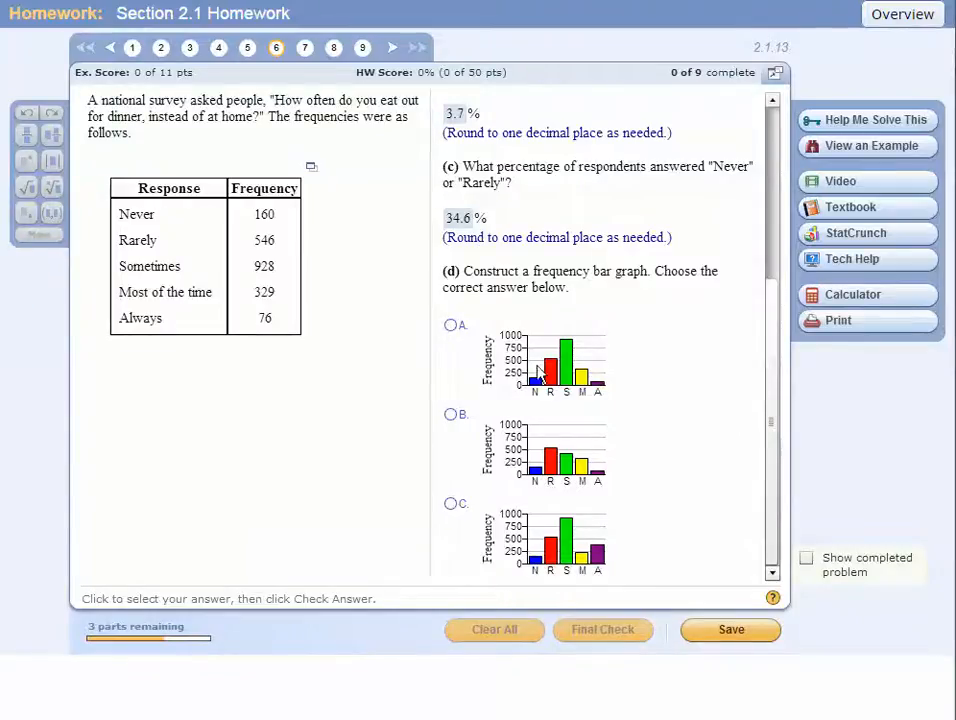
{"action": "left_click", "coordinate": [451, 326]}
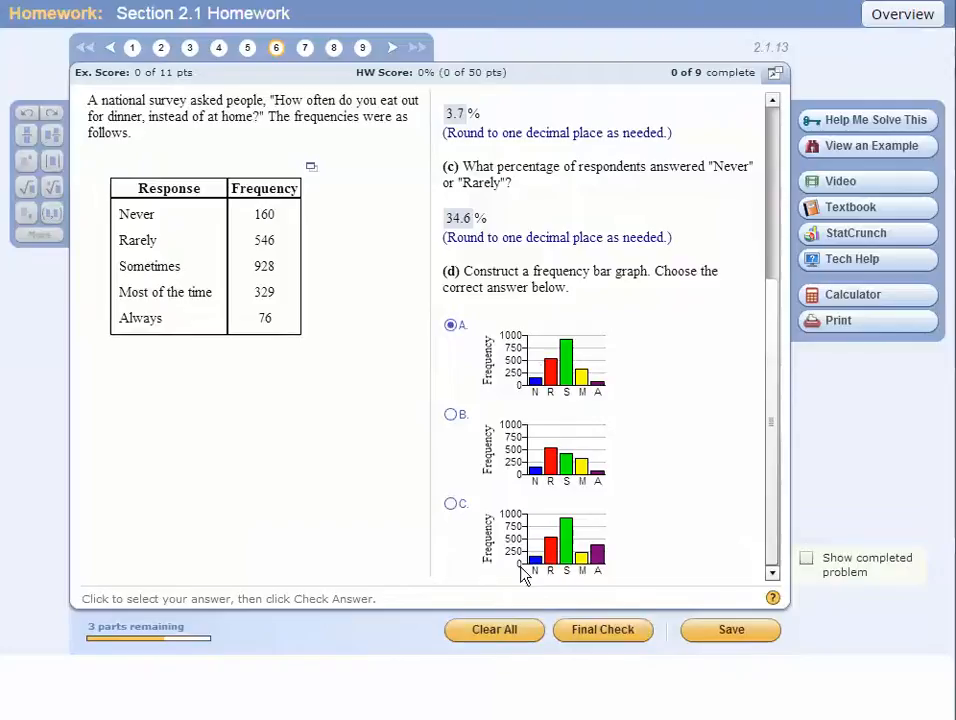
{"action": "left_click", "coordinate": [624, 630]}
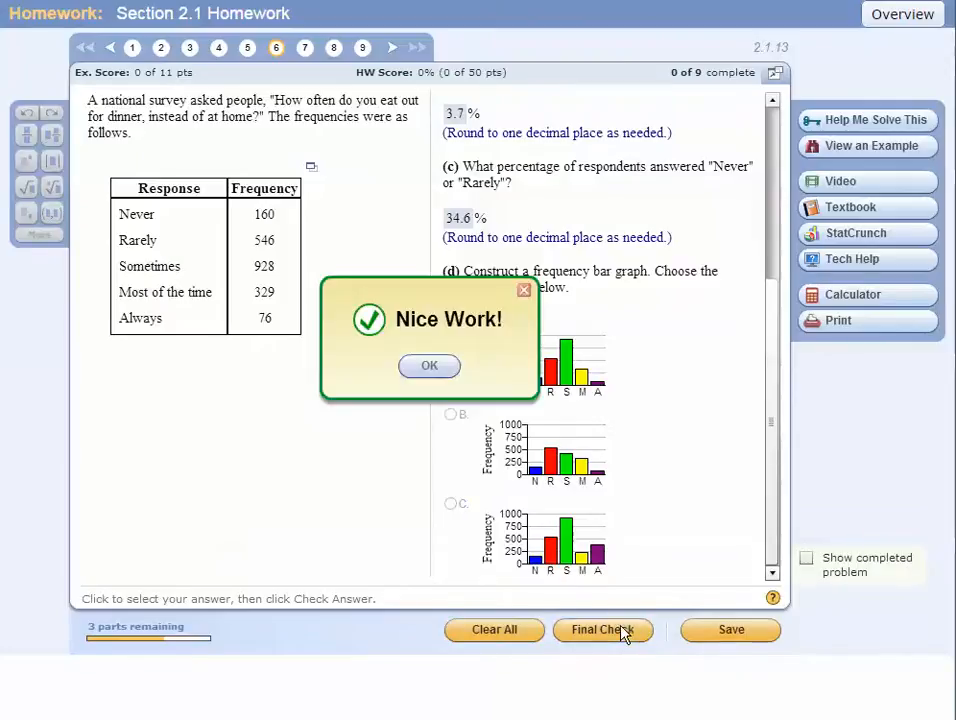
- Dismiss the part (d) feedback and review the relative frequency answers against the StatCrunch bar plot
{"action": "left_click", "coordinate": [450, 366]}
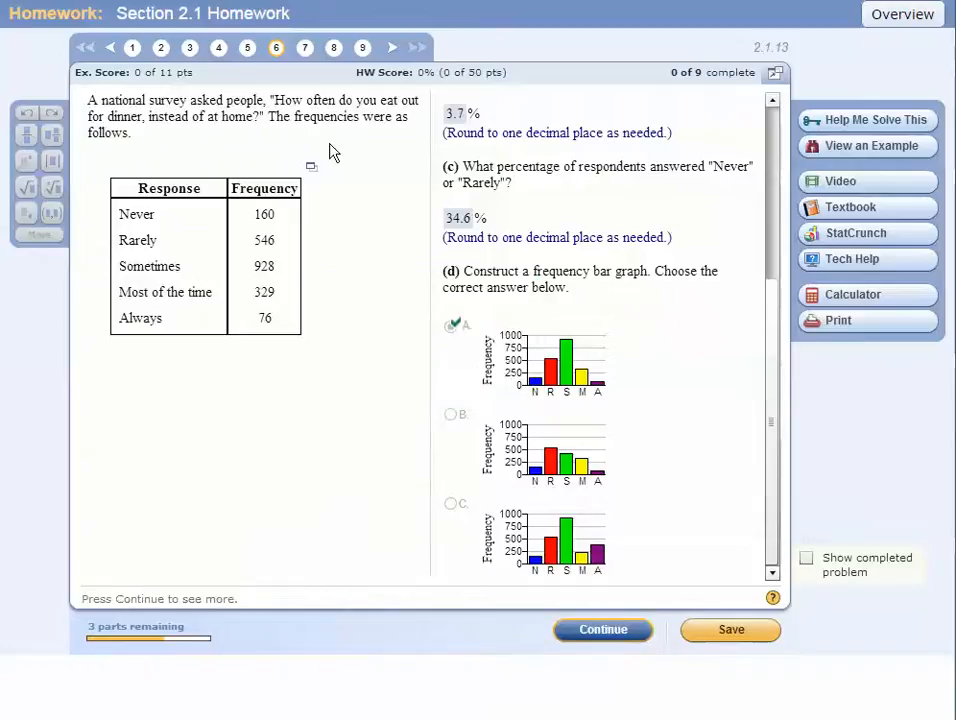
{"action": "left_click", "coordinate": [311, 168]}
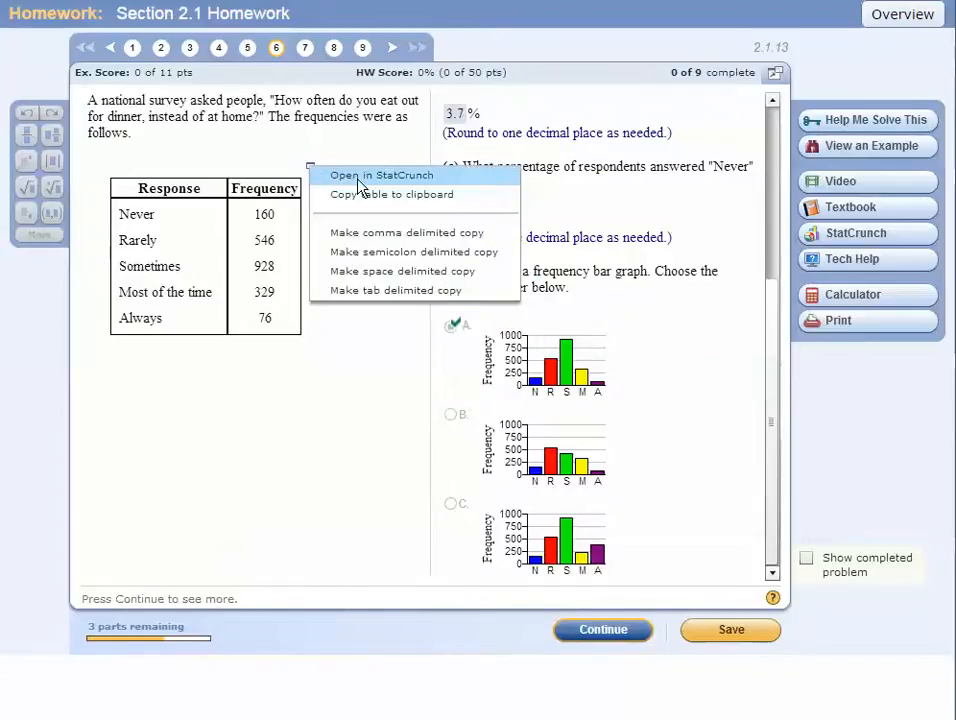
{"action": "left_click", "coordinate": [299, 412]}
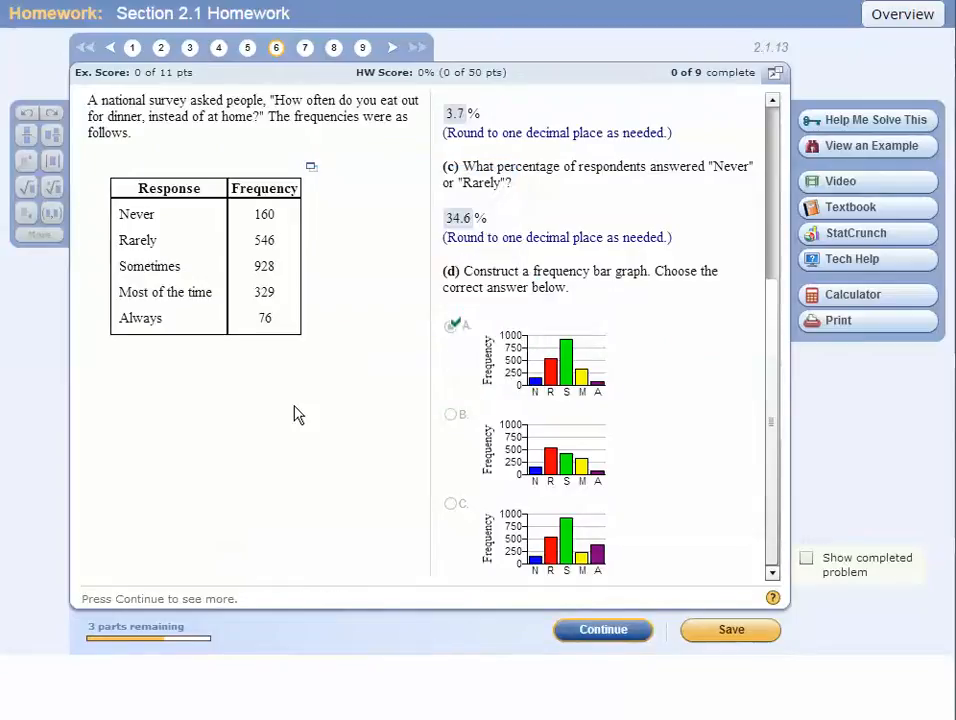
{"action": "left_click_drag", "start_coordinate": [773, 335], "coordinate": [811, 117]}
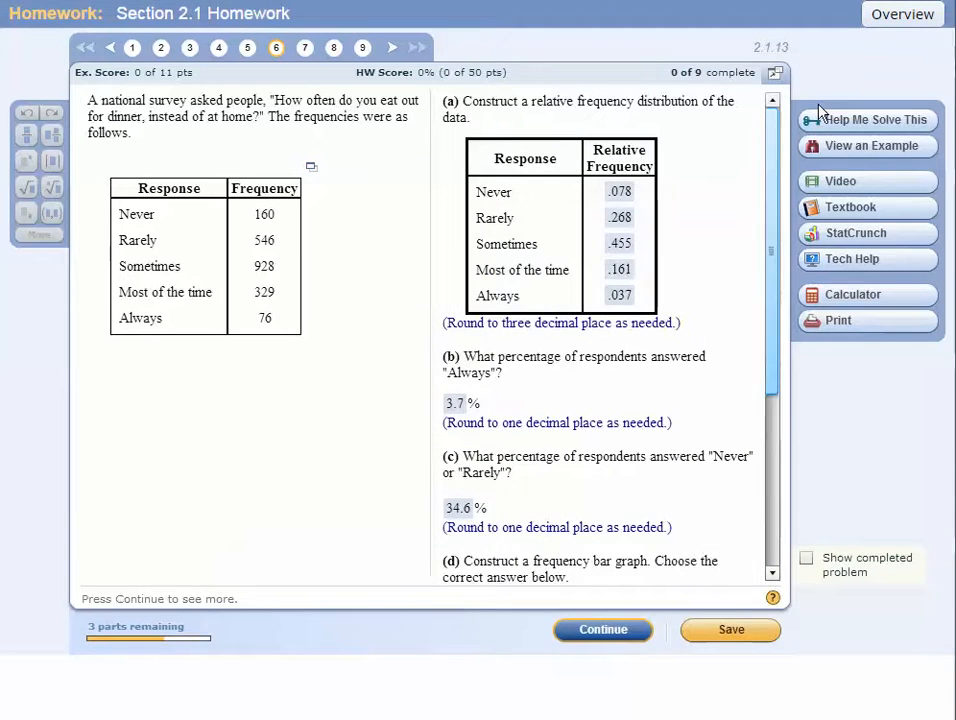
{"action": "key", "text": "alt+Tab"}
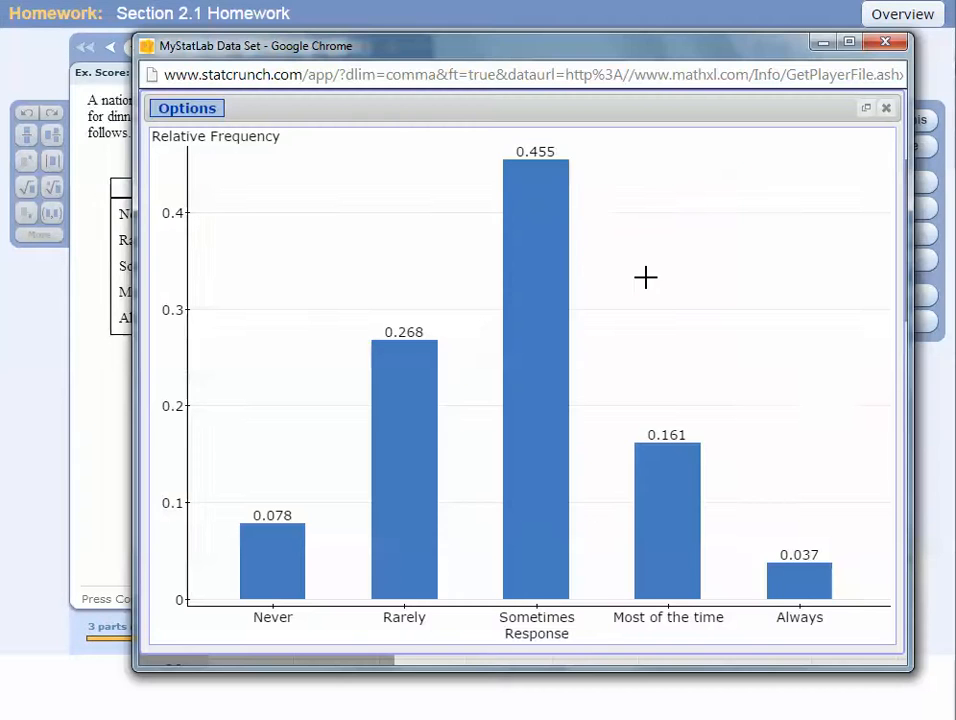
{"action": "key", "text": "alt+Tab"}
{"action": "key", "text": "alt+Tab"}
{"action": "key", "text": "alt+Tab"}
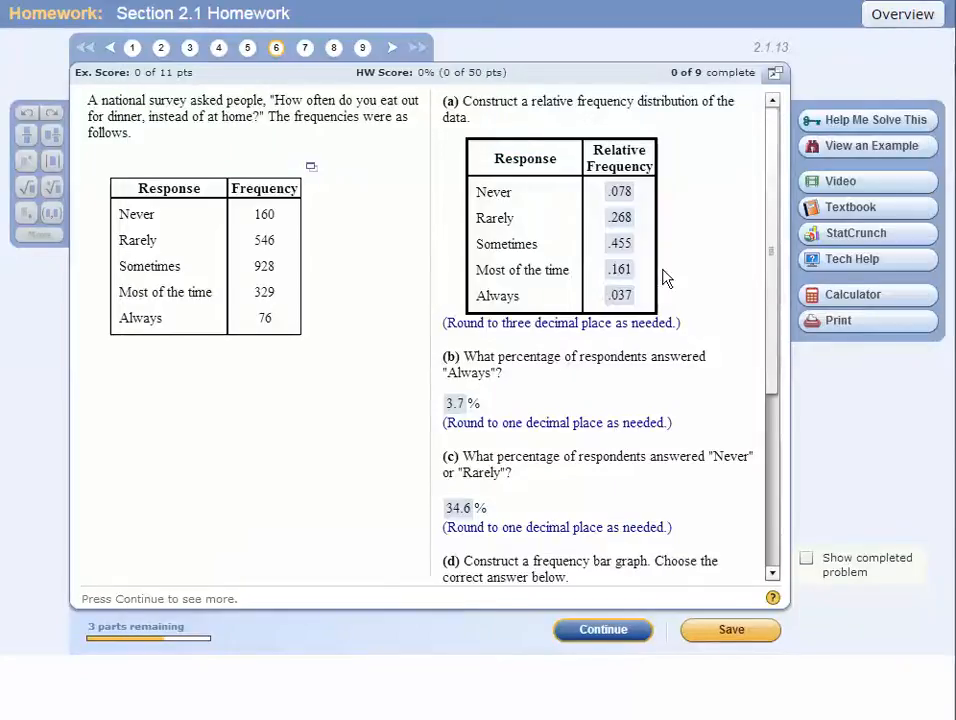
{"action": "scroll", "coordinate": [566, 474], "scroll_direction": "down", "scroll_amount": 3}
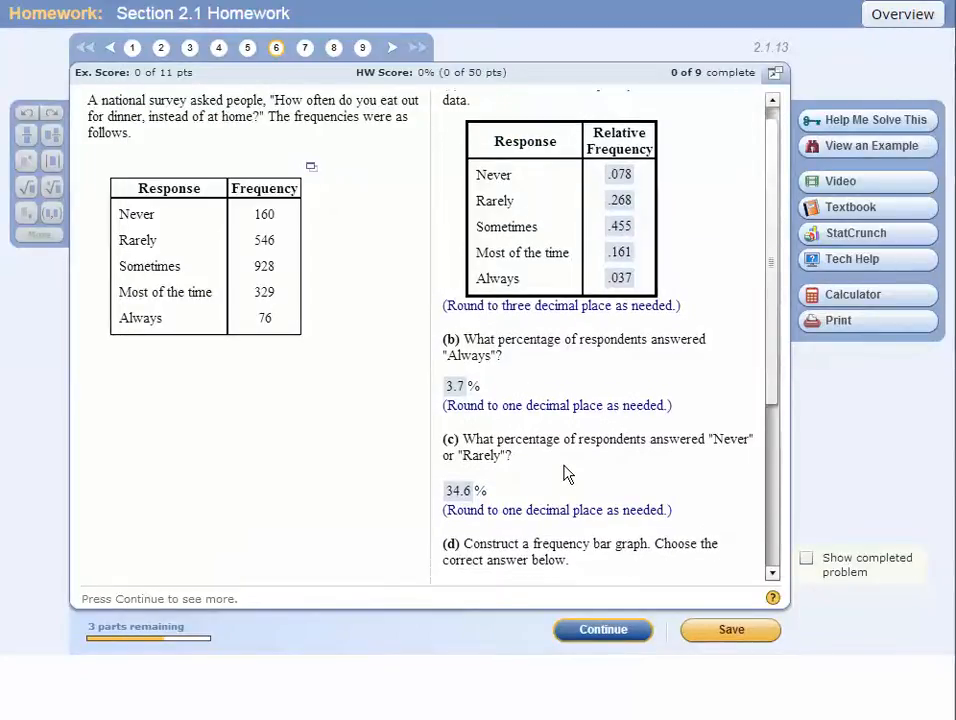
{"action": "key", "text": "alt+Tab"}
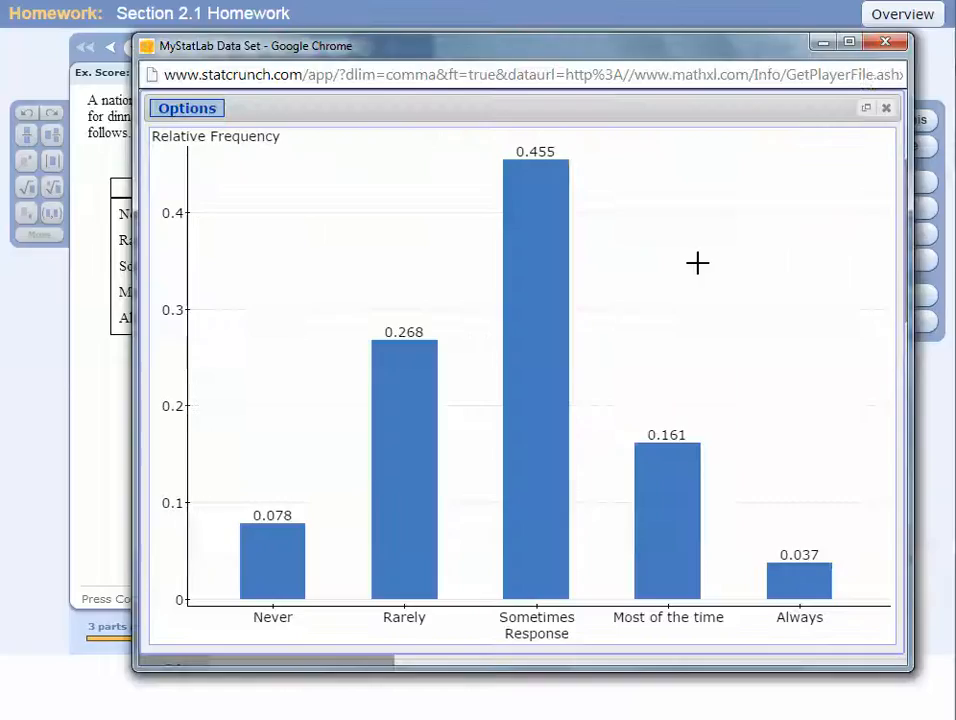
- Close the StatCrunch bar plot window and continue to the relative frequency graph choices of part (e)
{"action": "left_click", "coordinate": [887, 46]}
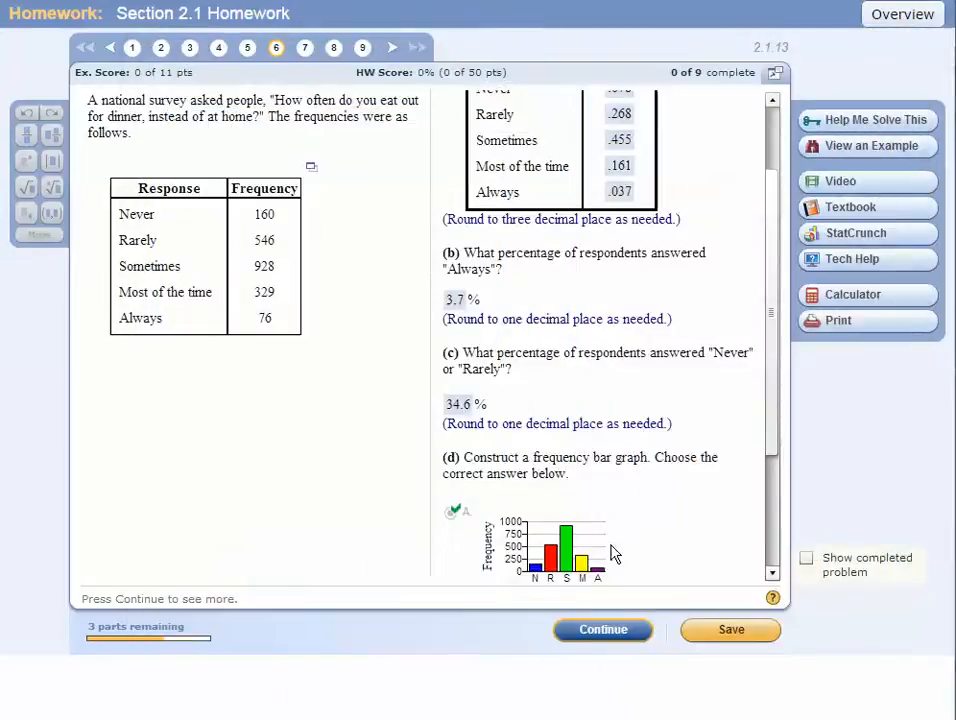
{"action": "left_click", "coordinate": [633, 634]}
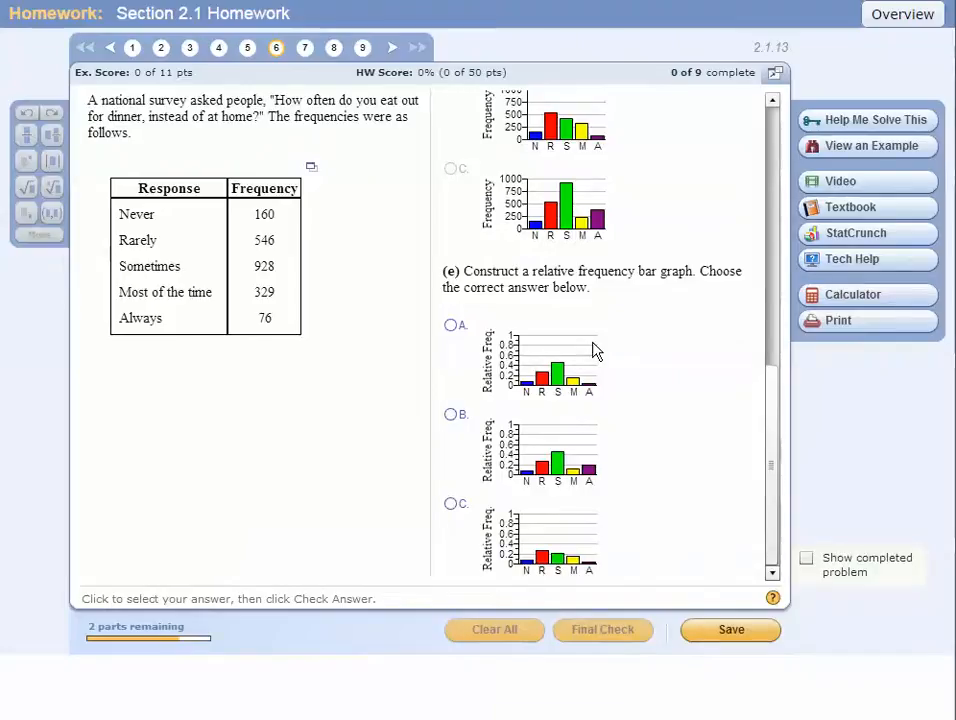
{"action": "scroll", "coordinate": [600, 340], "scroll_direction": "up", "scroll_amount": 1}
{"action": "scroll", "coordinate": [606, 380], "scroll_direction": "up", "scroll_amount": 2}
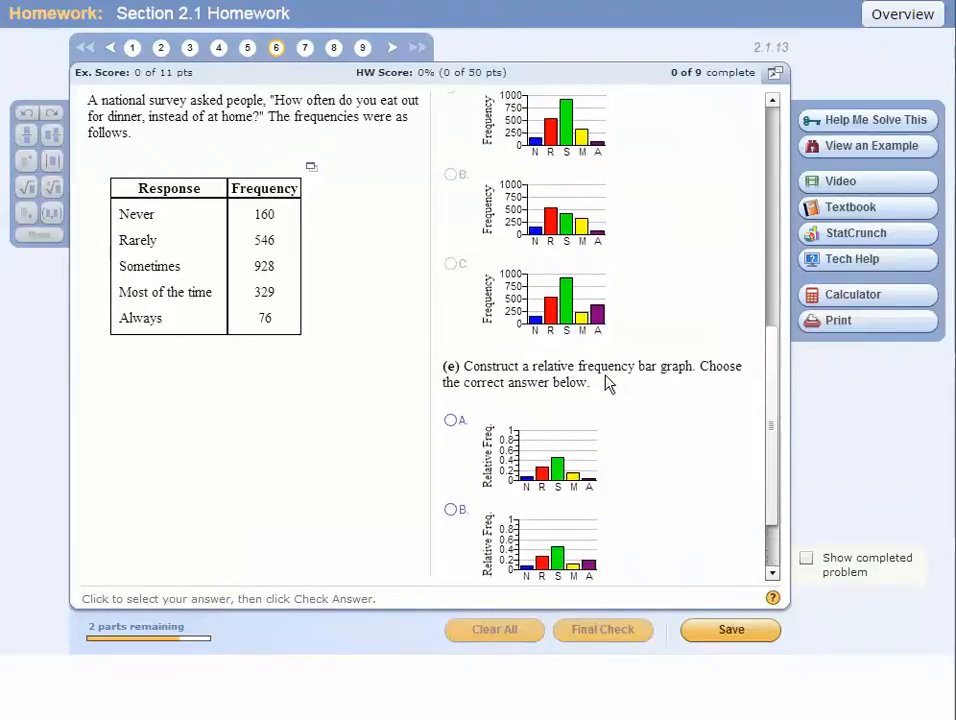
{"action": "scroll", "coordinate": [594, 442], "scroll_direction": "down", "scroll_amount": 2}
{"action": "scroll", "coordinate": [590, 497], "scroll_direction": "down", "scroll_amount": 1}
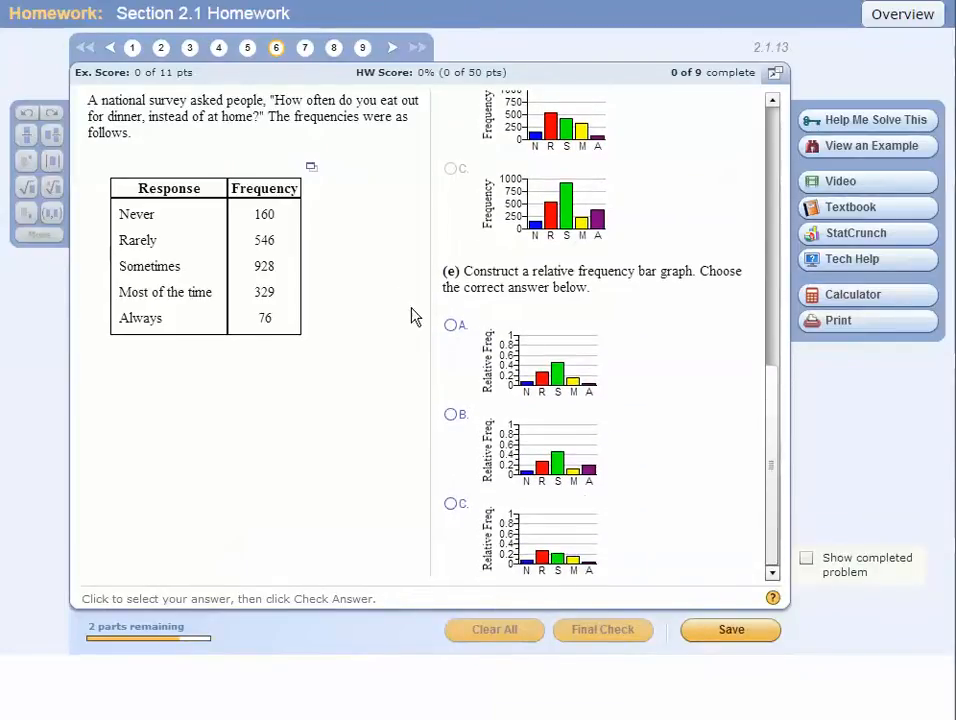
- Answer part (e) with relative frequency bar graph A, submit it for the final check and continue to part (f)
{"action": "left_click", "coordinate": [451, 326]}
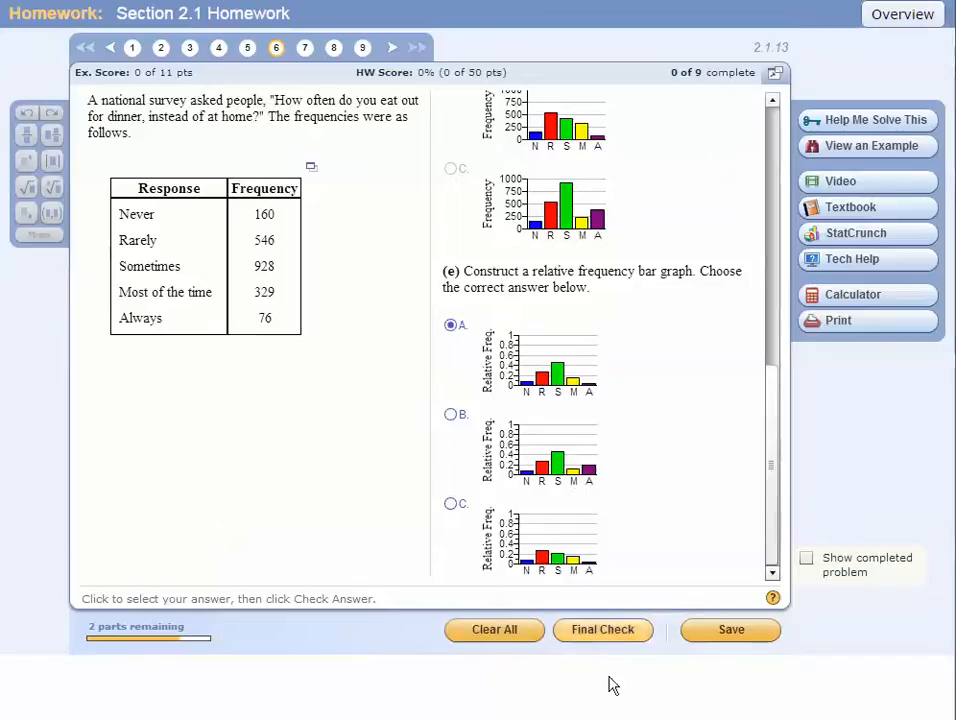
{"action": "left_click", "coordinate": [618, 631]}
{"action": "left_click", "coordinate": [428, 366]}
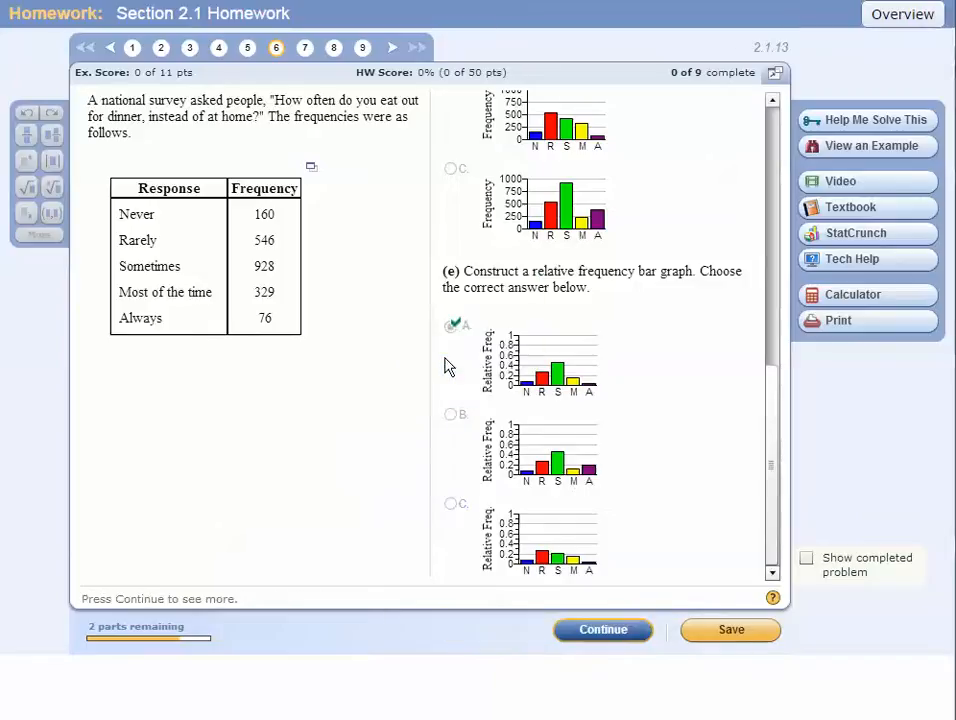
{"action": "left_click", "coordinate": [617, 631]}
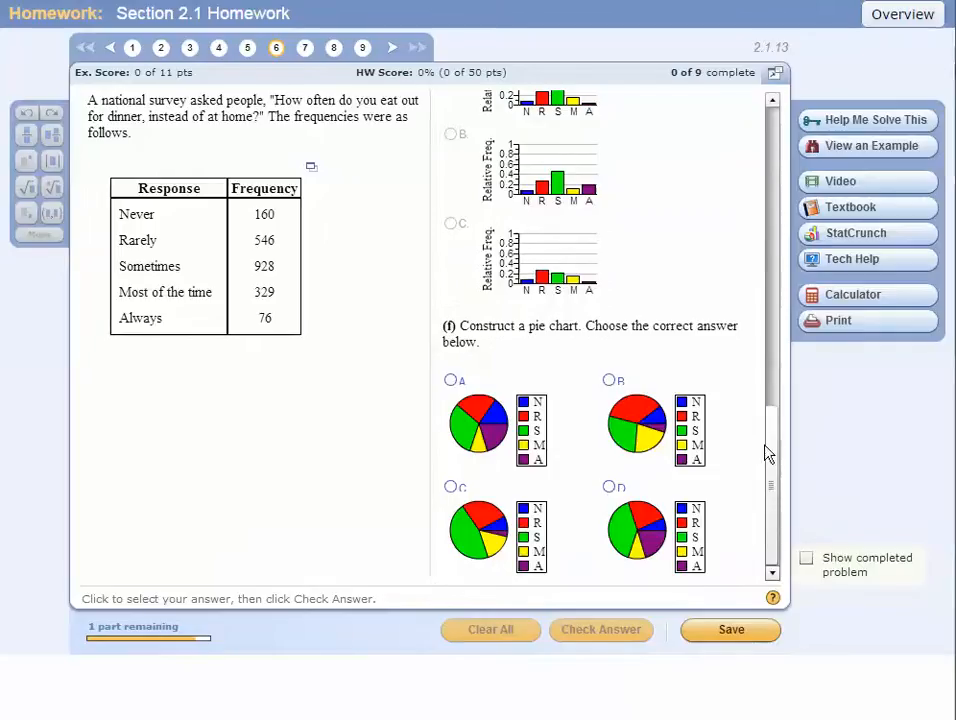
- Open the response frequency table in StatCrunch and start a Pie Chart With Summary
{"action": "left_click", "coordinate": [311, 169]}
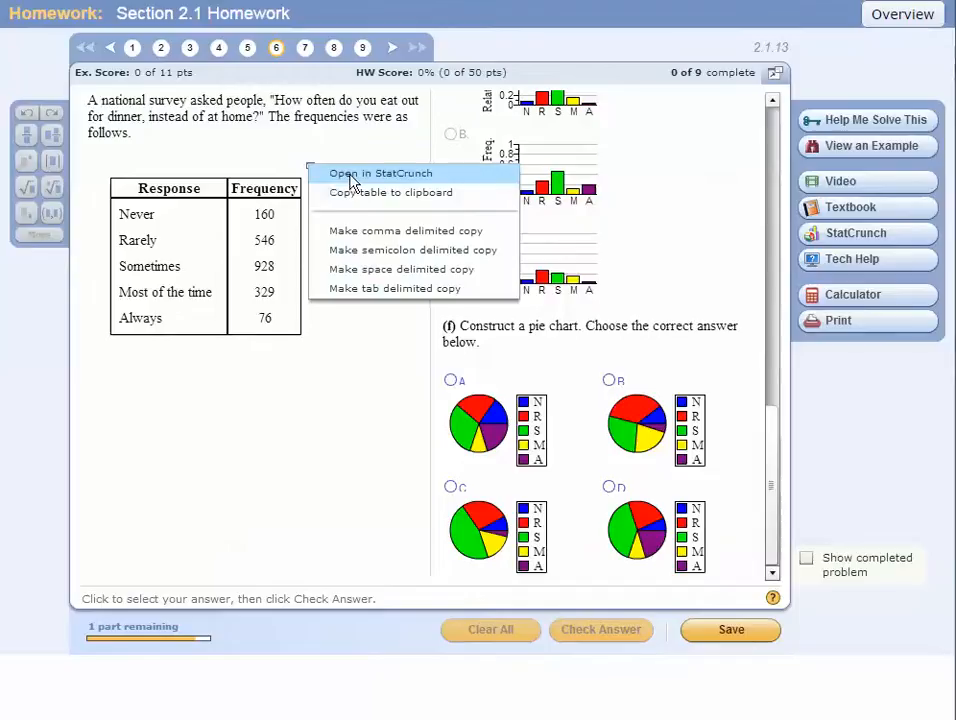
{"action": "left_click", "coordinate": [352, 176]}
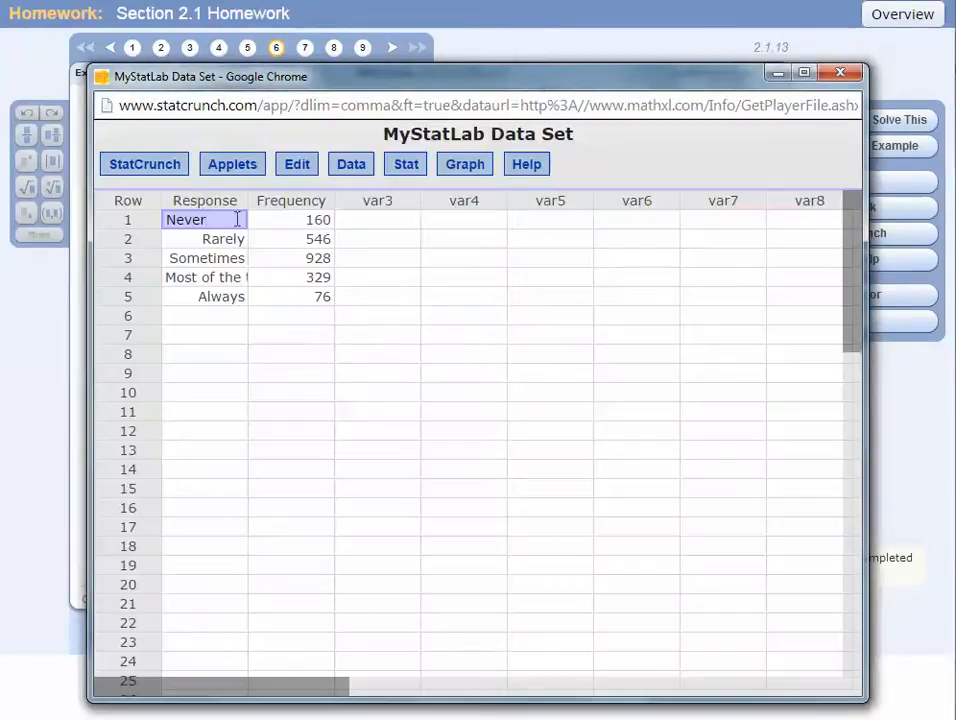
{"action": "left_click", "coordinate": [460, 168]}
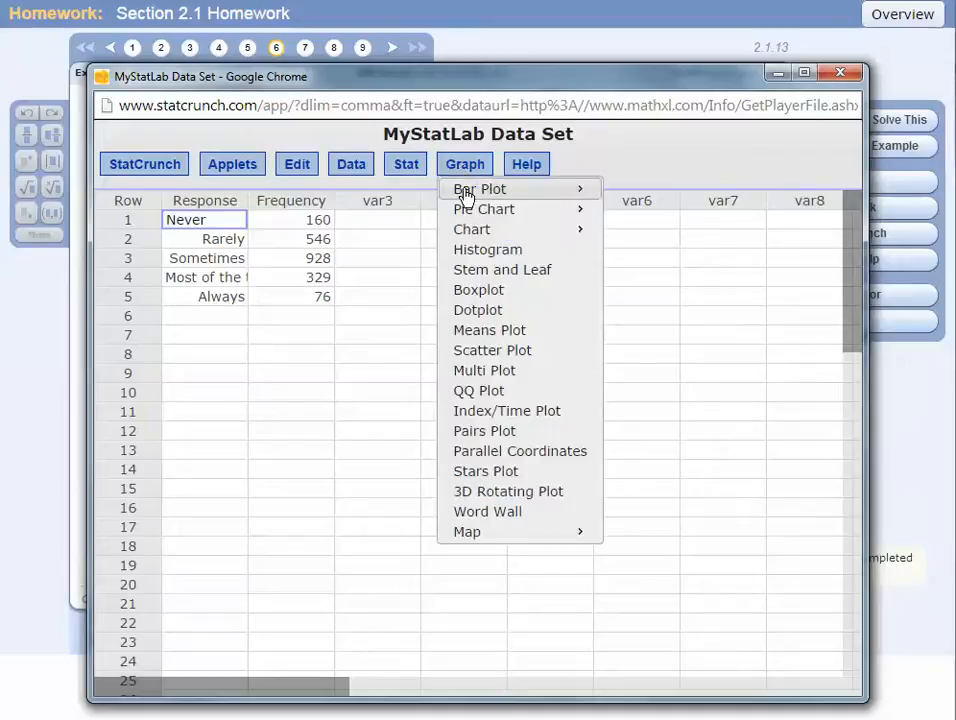
{"action": "mouse_move", "coordinate": [473, 212]}
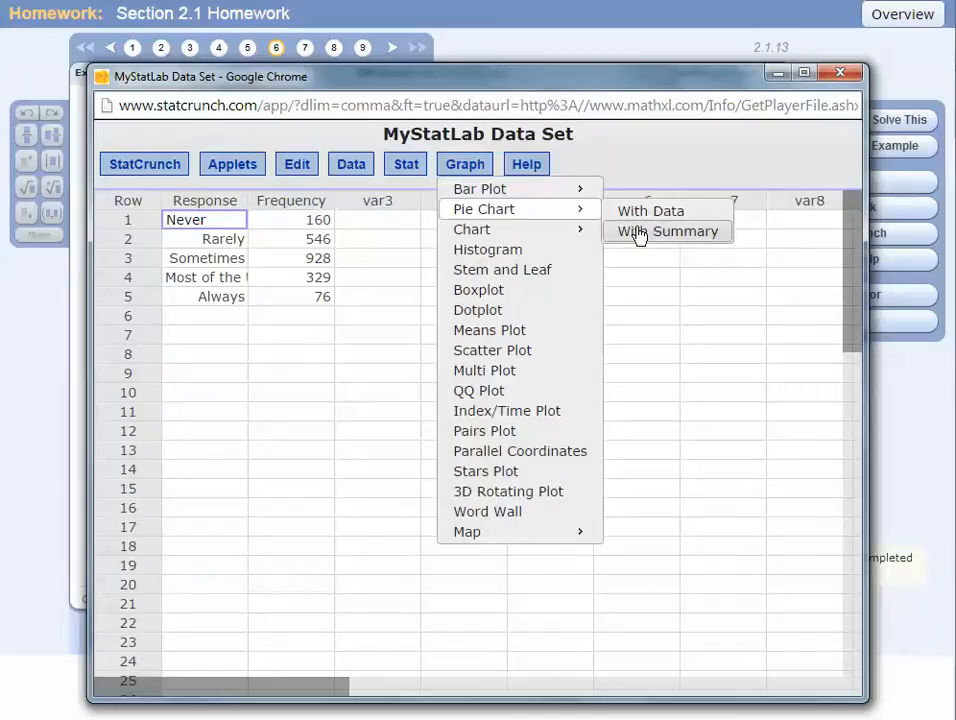
{"action": "left_click", "coordinate": [639, 233]}
- Set the pie chart's slice order to Worksheet, with the StatCrunch window moved higher
{"action": "left_click_drag", "start_coordinate": [507, 85], "coordinate": [561, 42]}
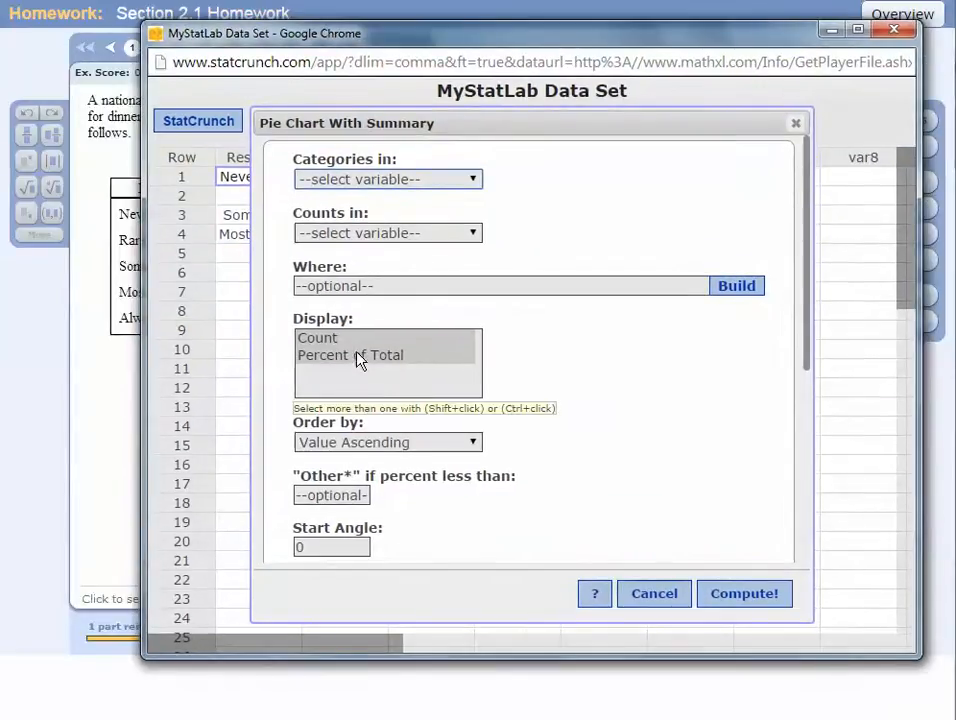
{"action": "left_click", "coordinate": [62, 468]}
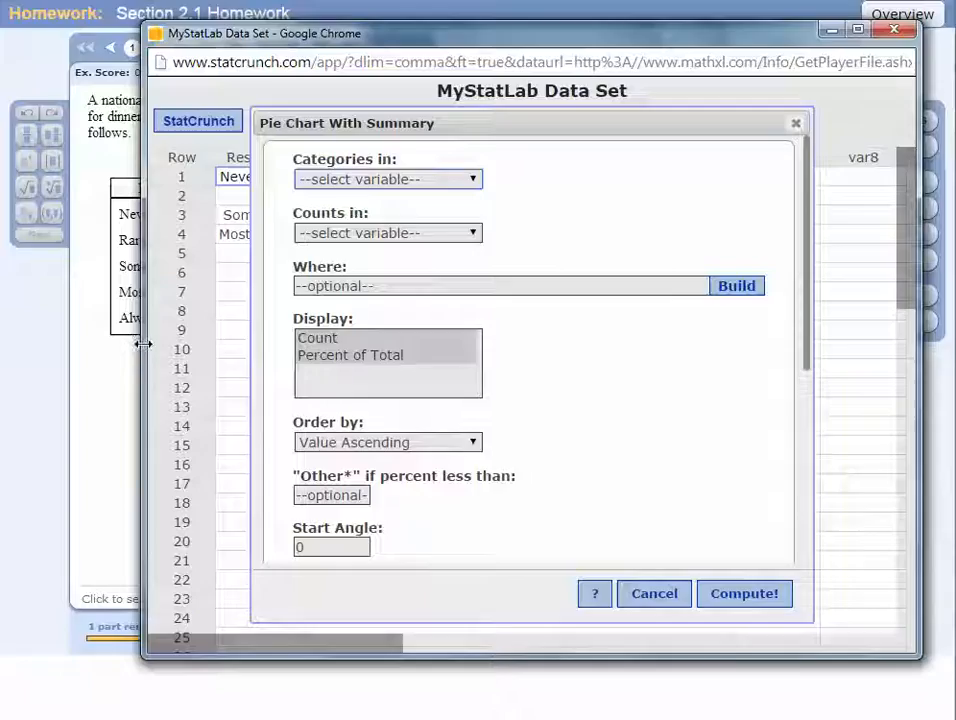
{"action": "left_click", "coordinate": [405, 446]}
{"action": "left_click", "coordinate": [384, 493]}
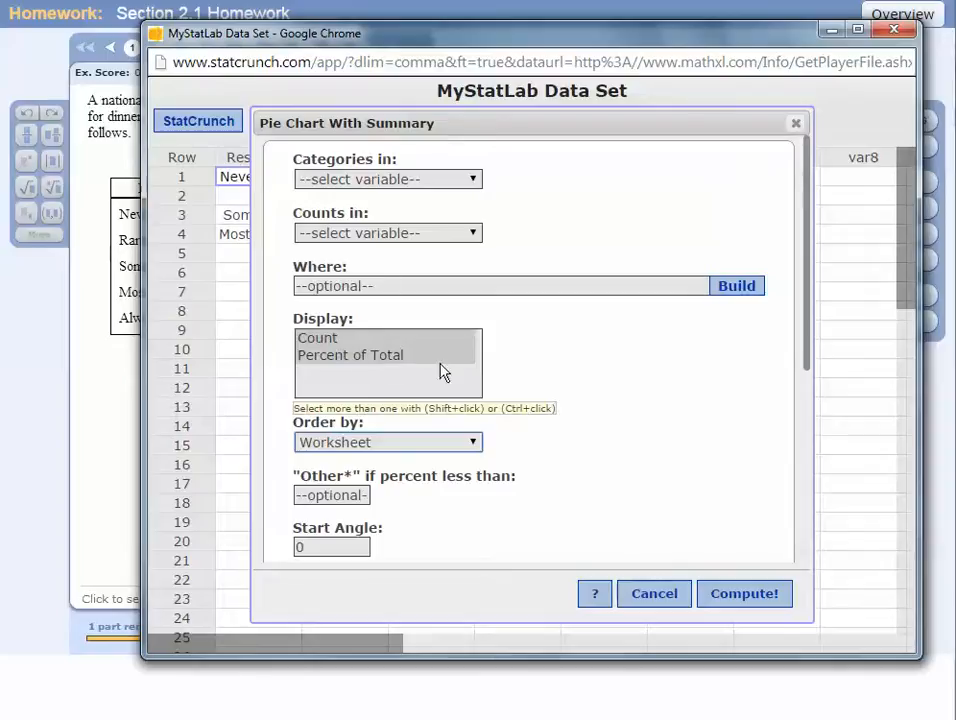
- Compute the pie chart with Response as categories and Frequency as counts, and enlarge it to fill the window
{"action": "left_click", "coordinate": [385, 180]}
{"action": "left_click", "coordinate": [444, 124]}
{"action": "left_click_drag", "start_coordinate": [444, 124], "coordinate": [545, 125]}
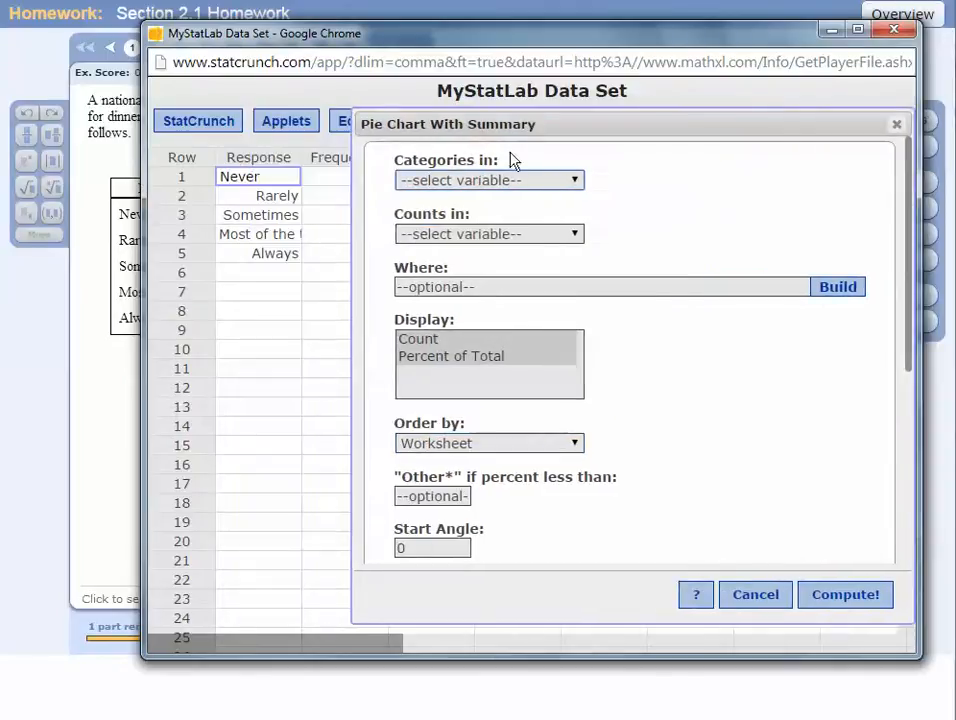
{"action": "left_click", "coordinate": [460, 180]}
{"action": "left_click", "coordinate": [461, 215]}
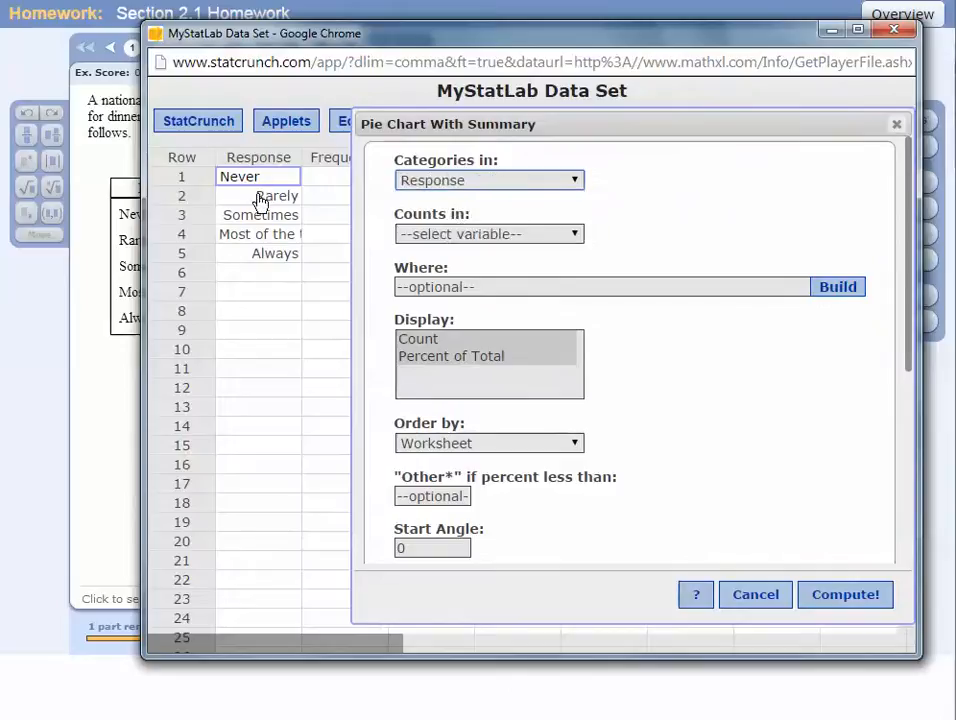
{"action": "left_click", "coordinate": [420, 234]}
{"action": "left_click", "coordinate": [410, 271]}
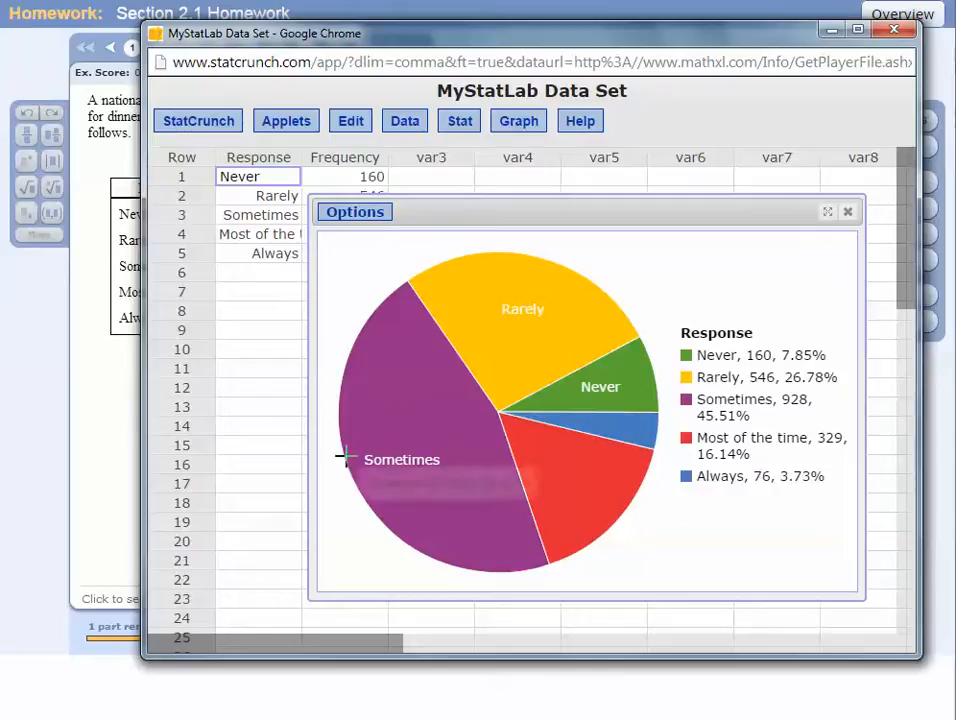
{"action": "left_click", "coordinate": [829, 213]}
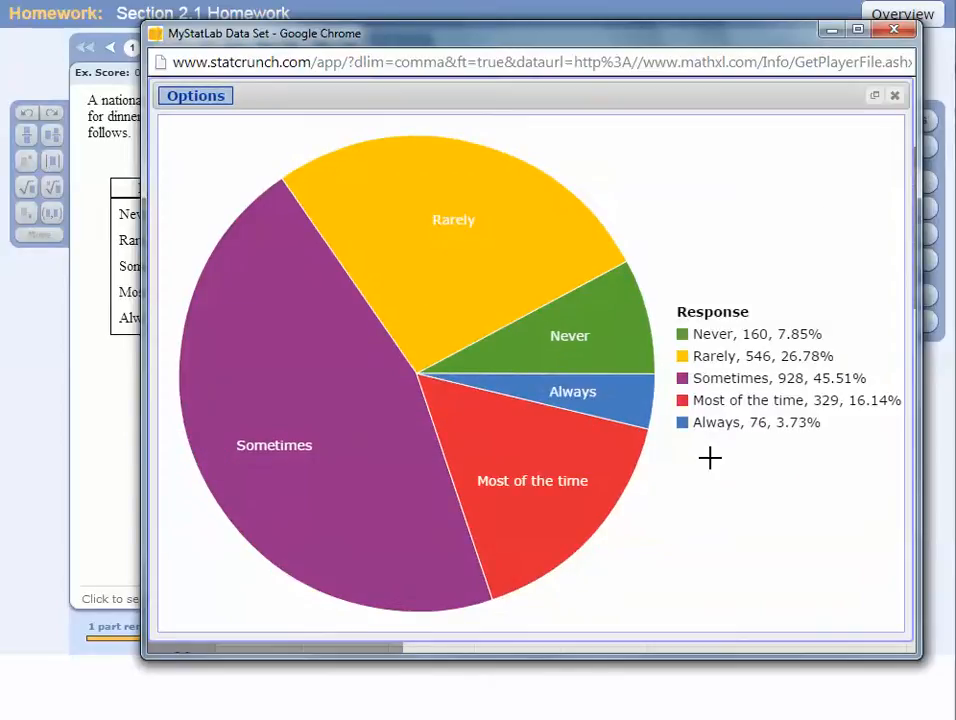
- Compare the slice sizes and order of the StatCrunch pie chart with the four part (f) answer choices
{"action": "key", "text": "alt+Tab"}
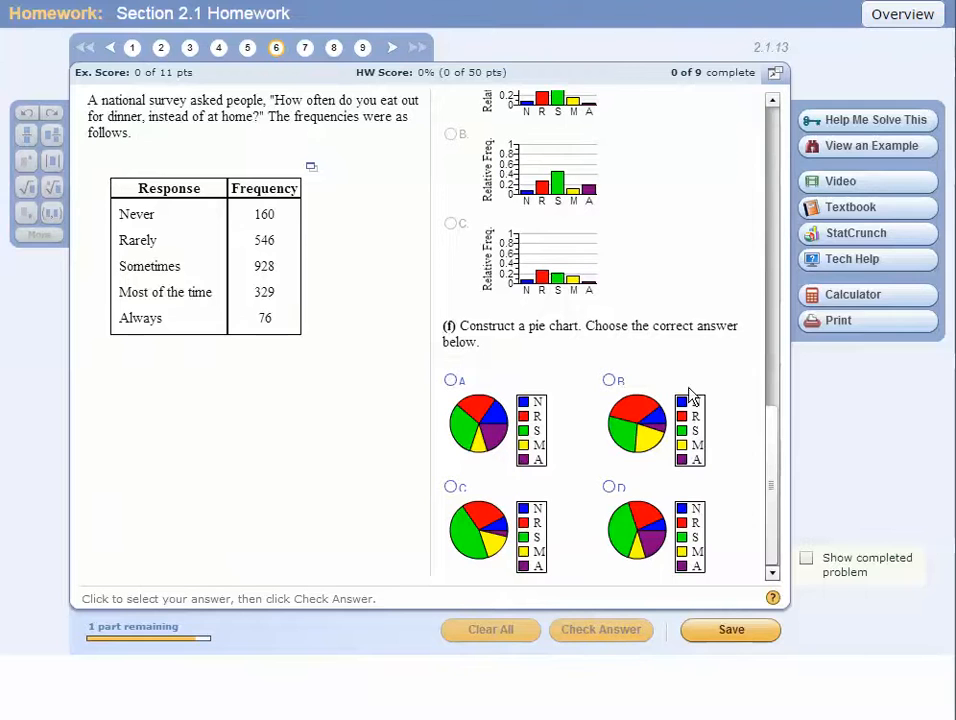
{"action": "key", "text": "alt+Tab"}
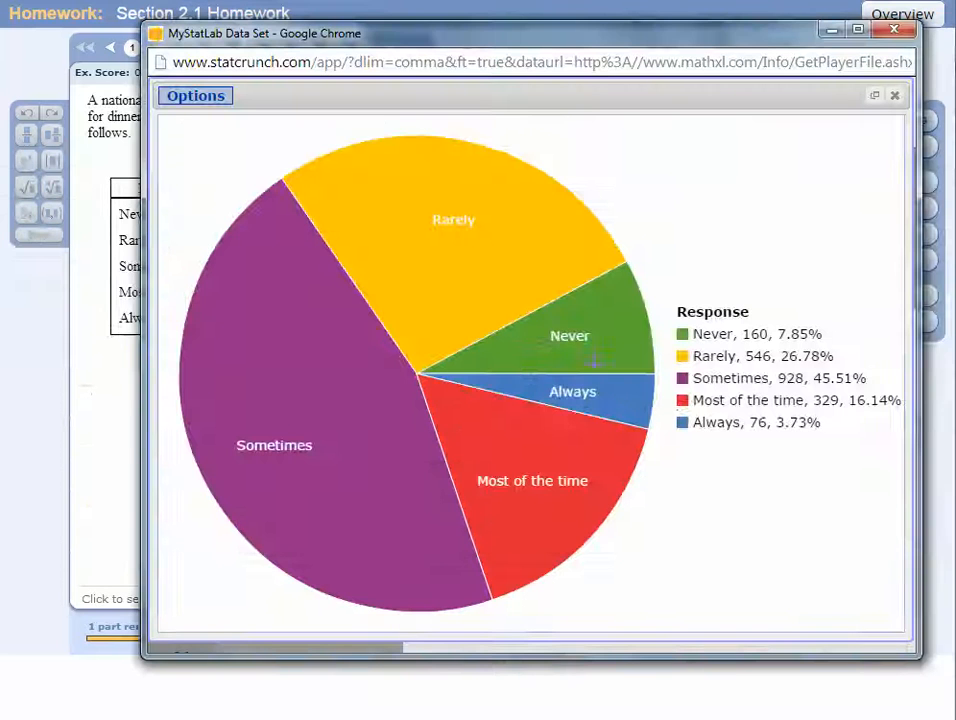
{"action": "key", "text": "alt+Tab"}
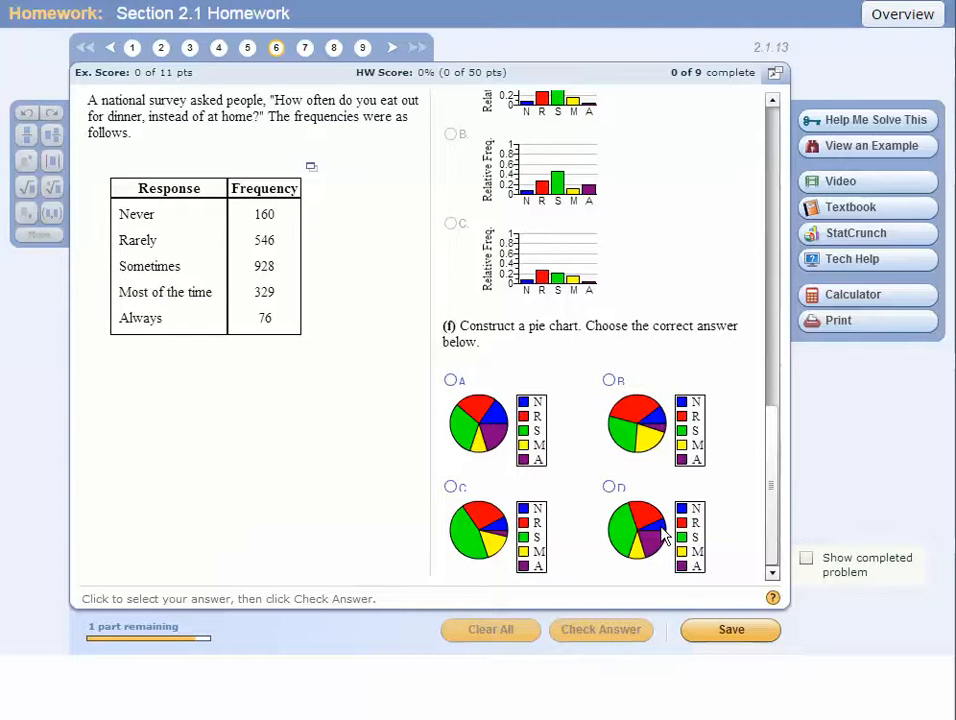
{"action": "key", "text": "alt+Tab"}
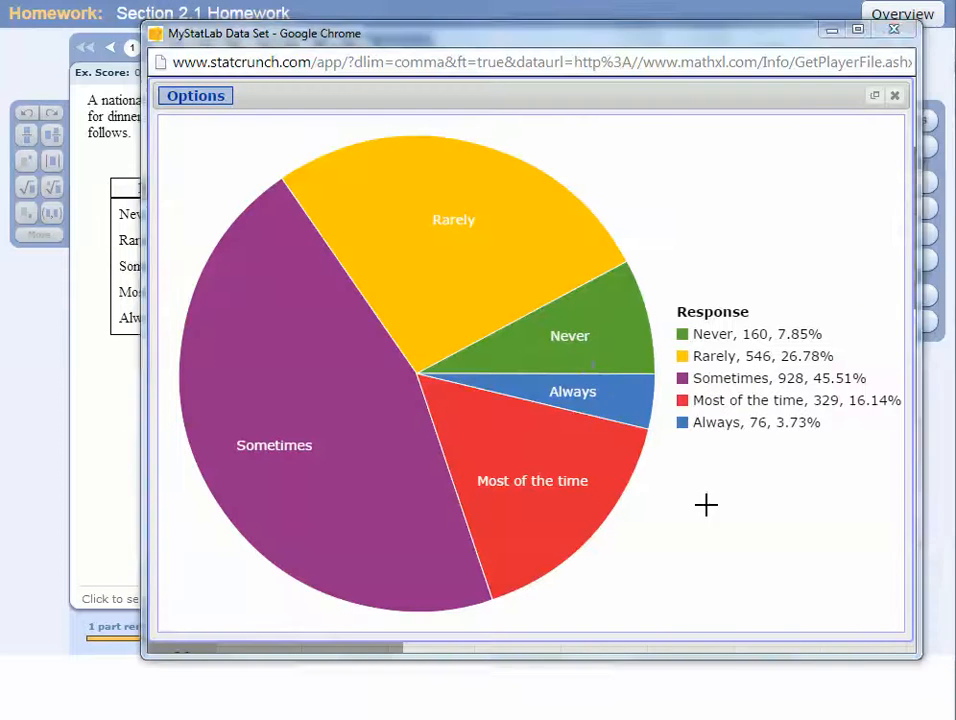
{"action": "key", "text": "alt+Tab"}
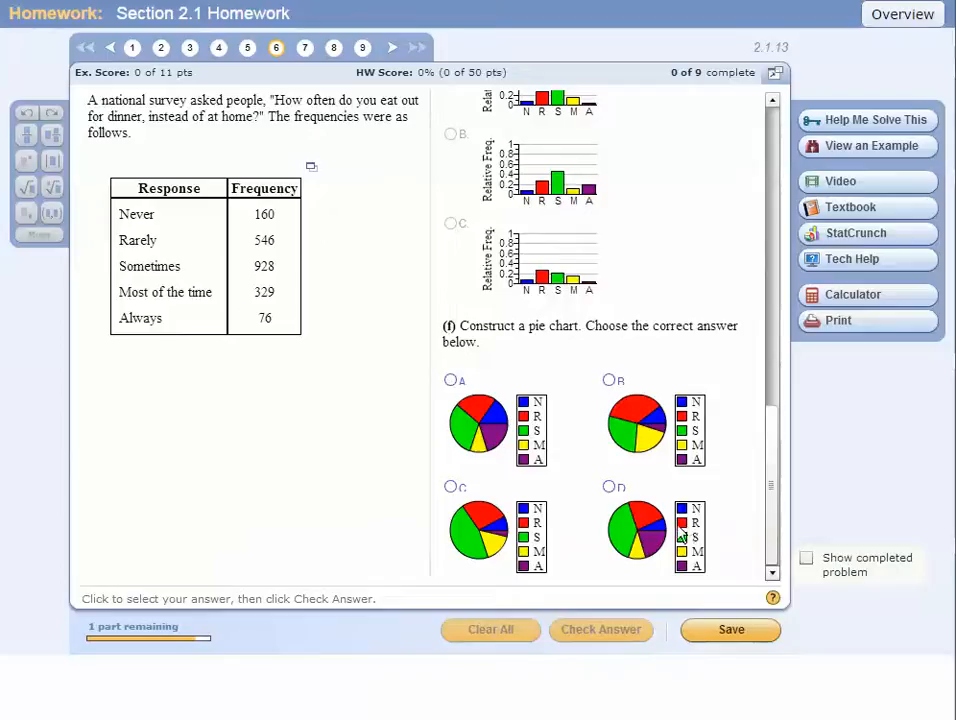
{"action": "key", "text": "alt+Tab"}
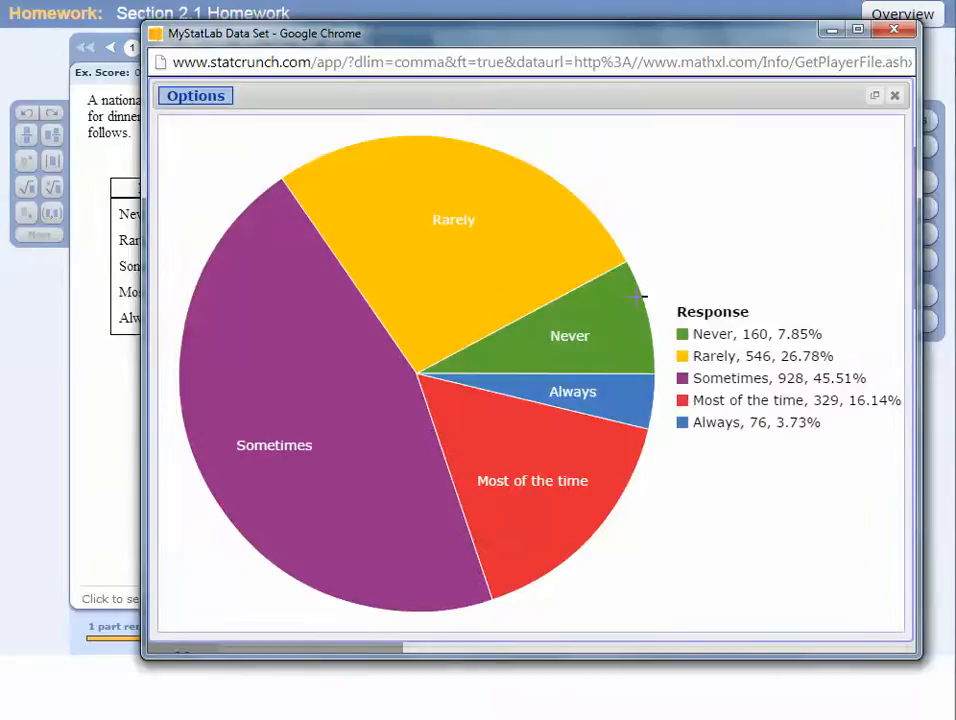
{"action": "key", "text": "alt+Tab"}
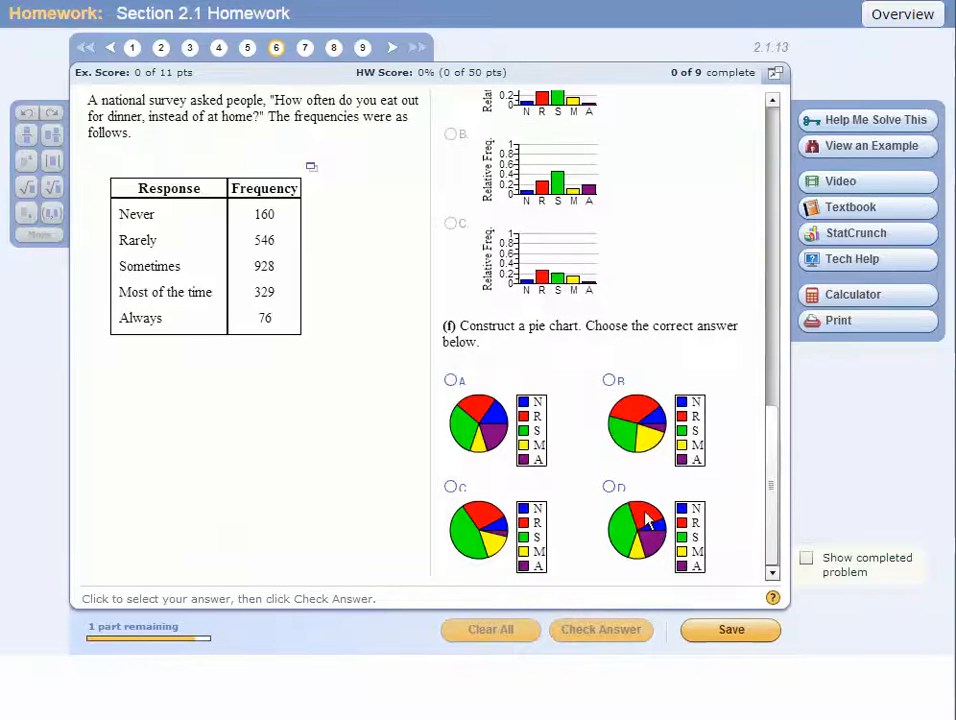
{"action": "key", "text": "alt+Tab"}
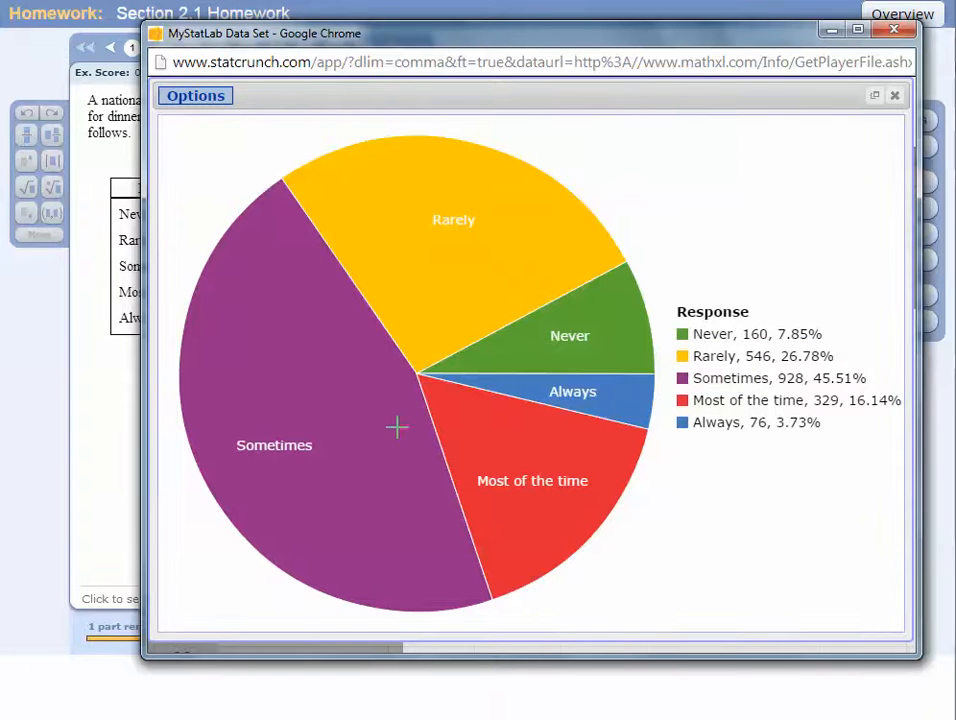
{"action": "key", "text": "alt+Tab"}
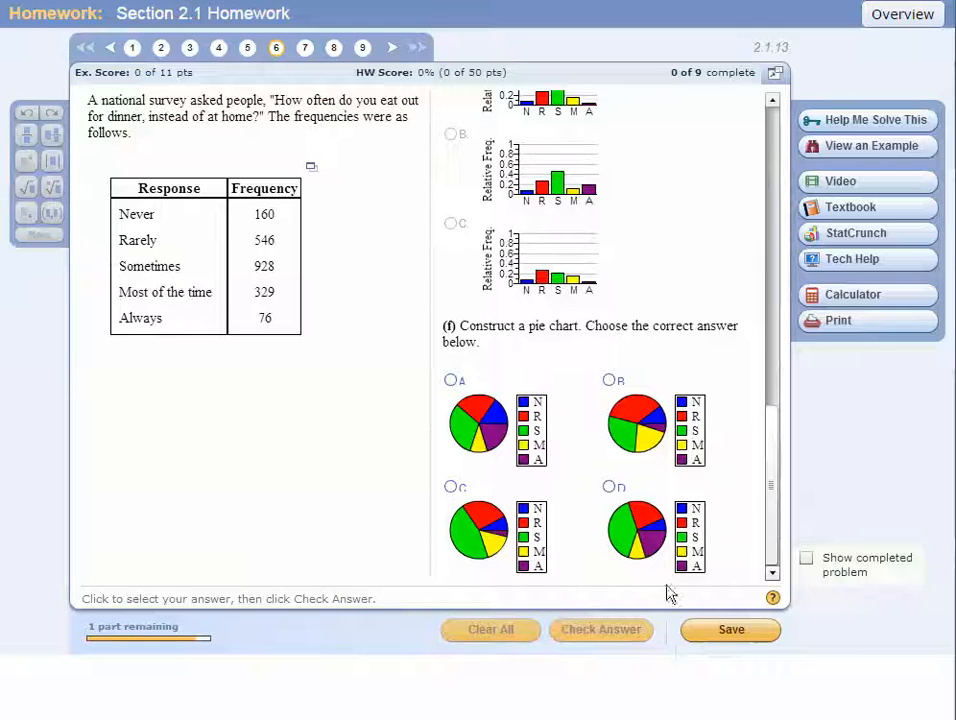
- Check pie chart answer choice C of part (f) slice by slice against the enlarged StatCrunch pie chart
{"action": "key", "text": "alt+Tab"}
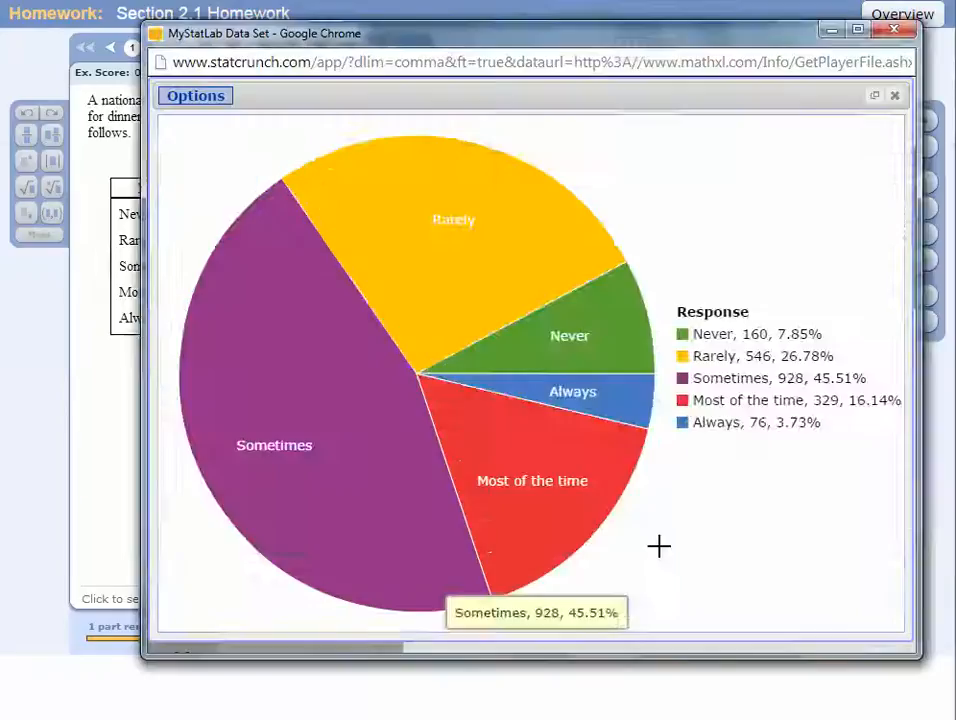
{"action": "key", "text": "alt+Tab"}
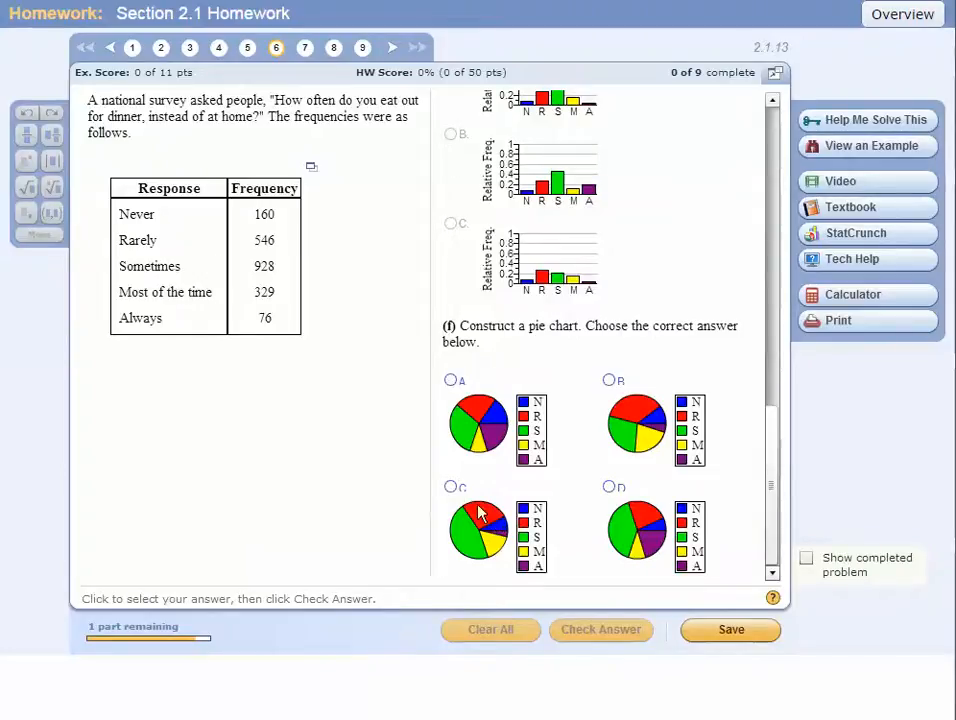
{"action": "key", "text": "alt+Tab"}
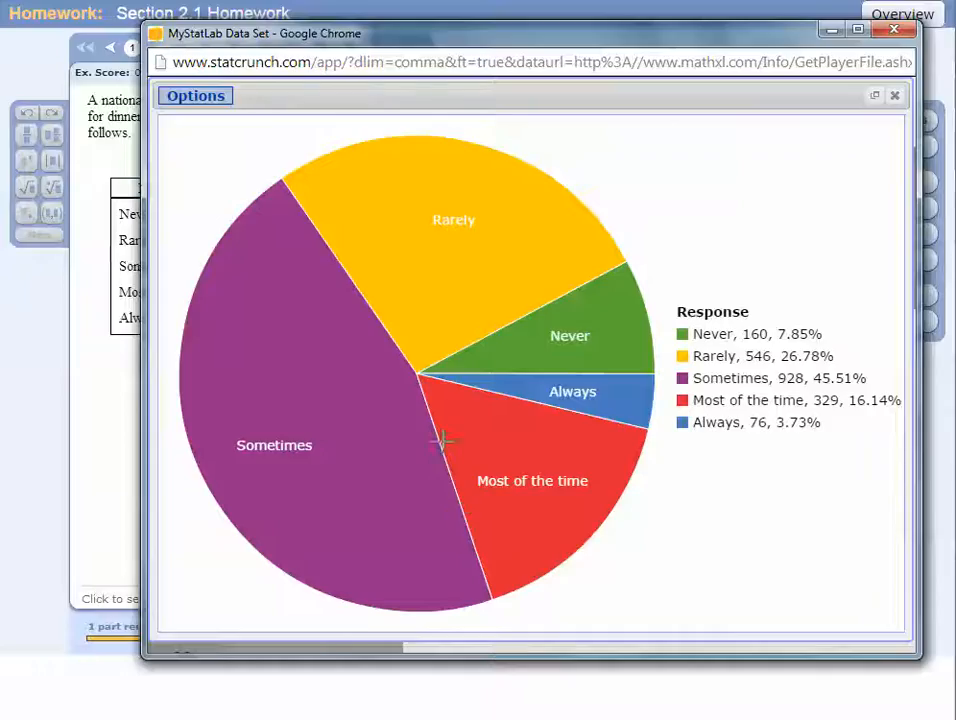
{"action": "key", "text": "alt+Tab"}
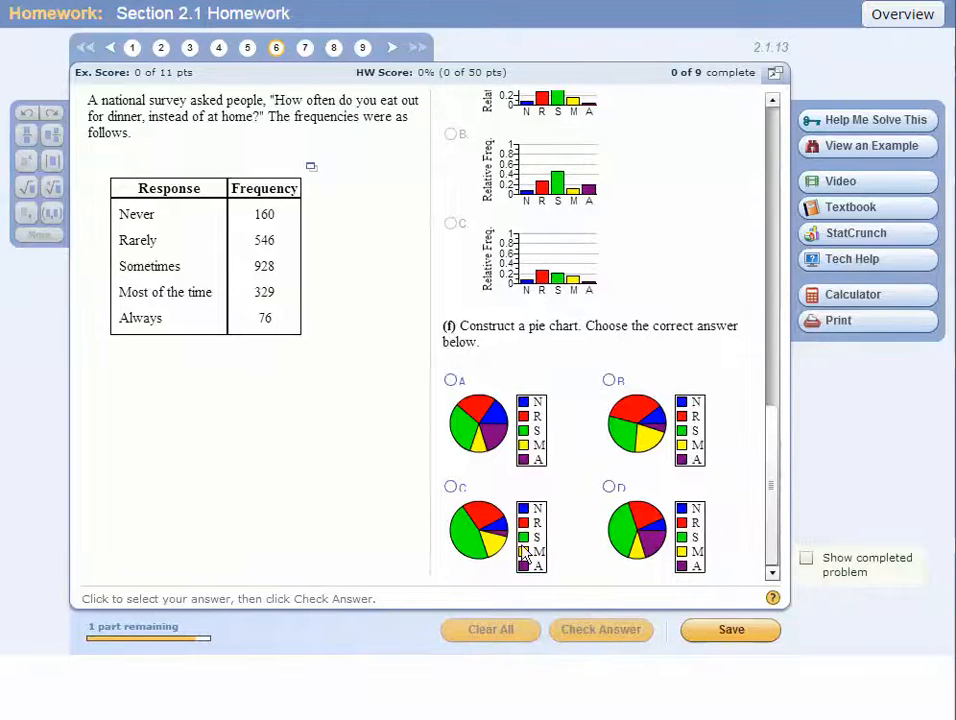
{"action": "key", "text": "alt+Tab"}
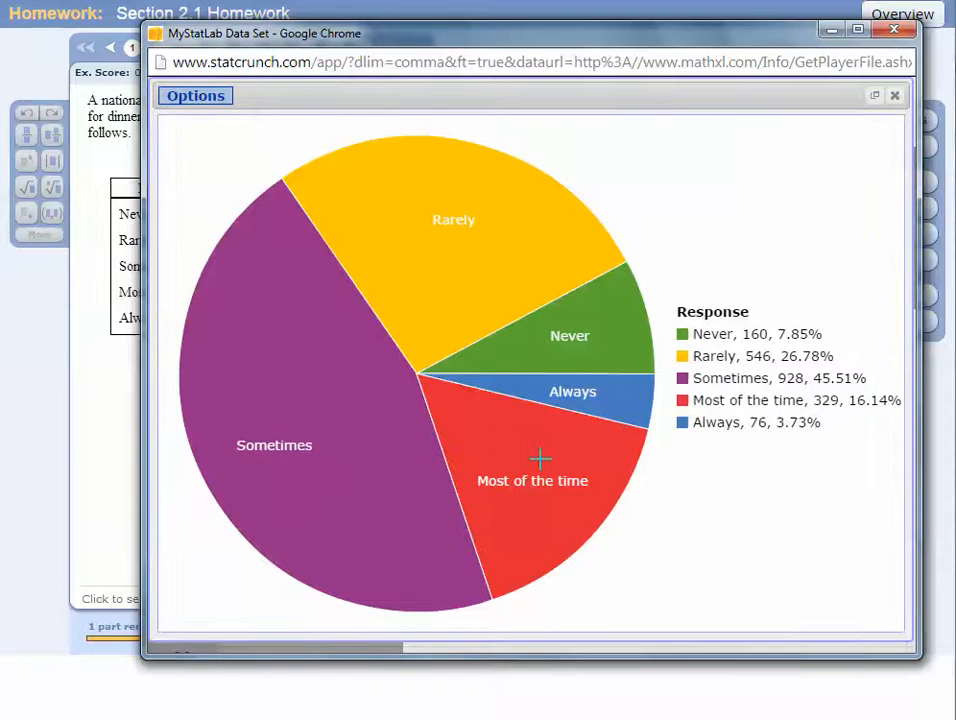
{"action": "key", "text": "alt+Tab"}
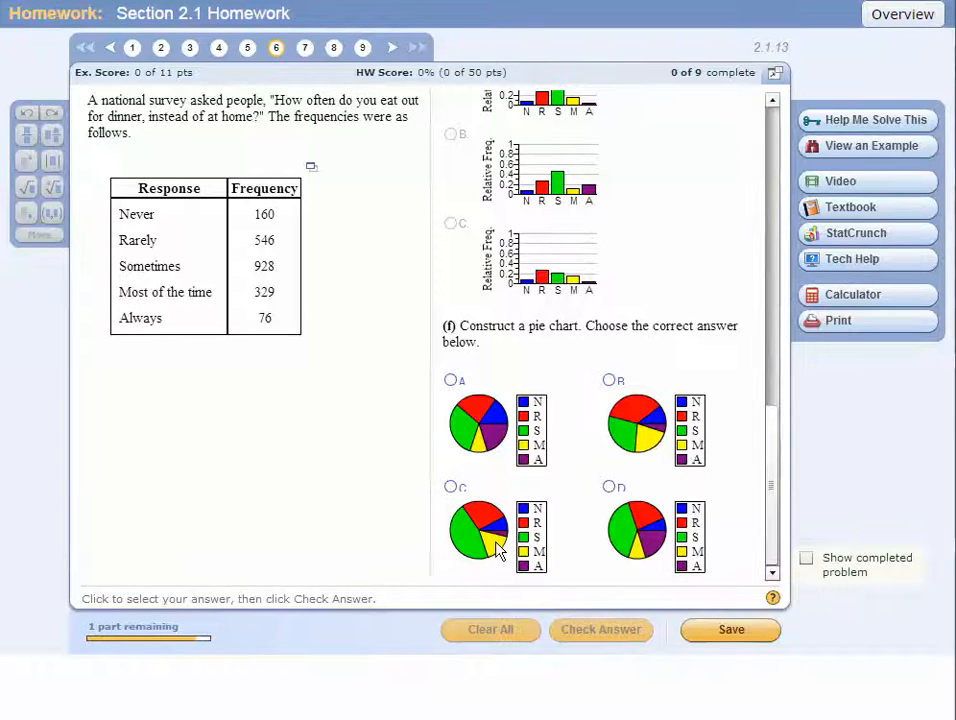
{"action": "key", "text": "alt+Tab"}
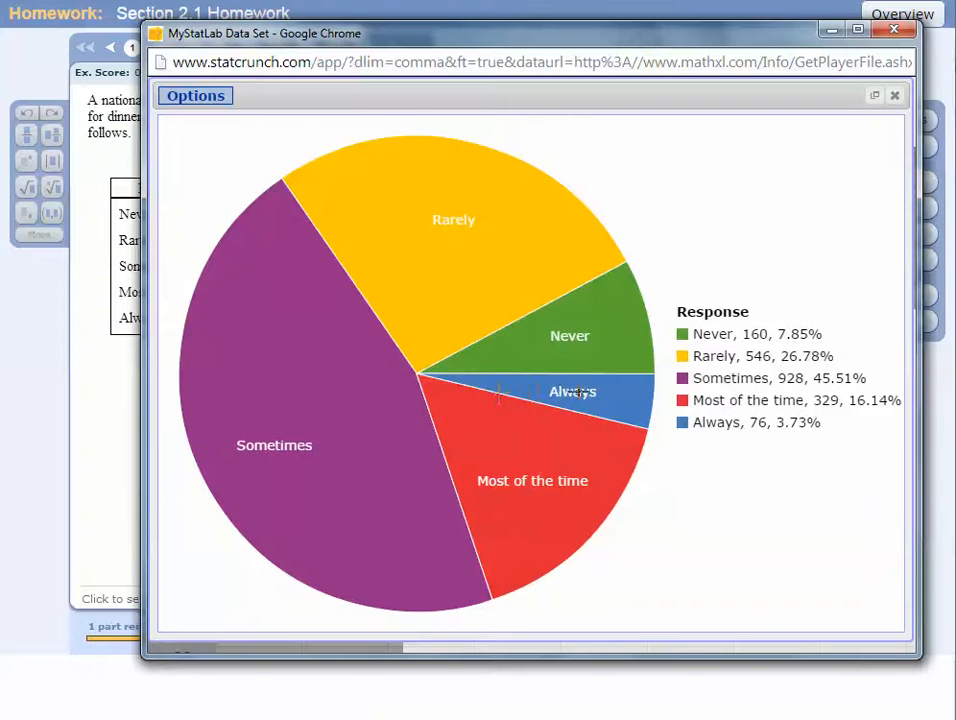
{"action": "key", "text": "alt+Tab"}
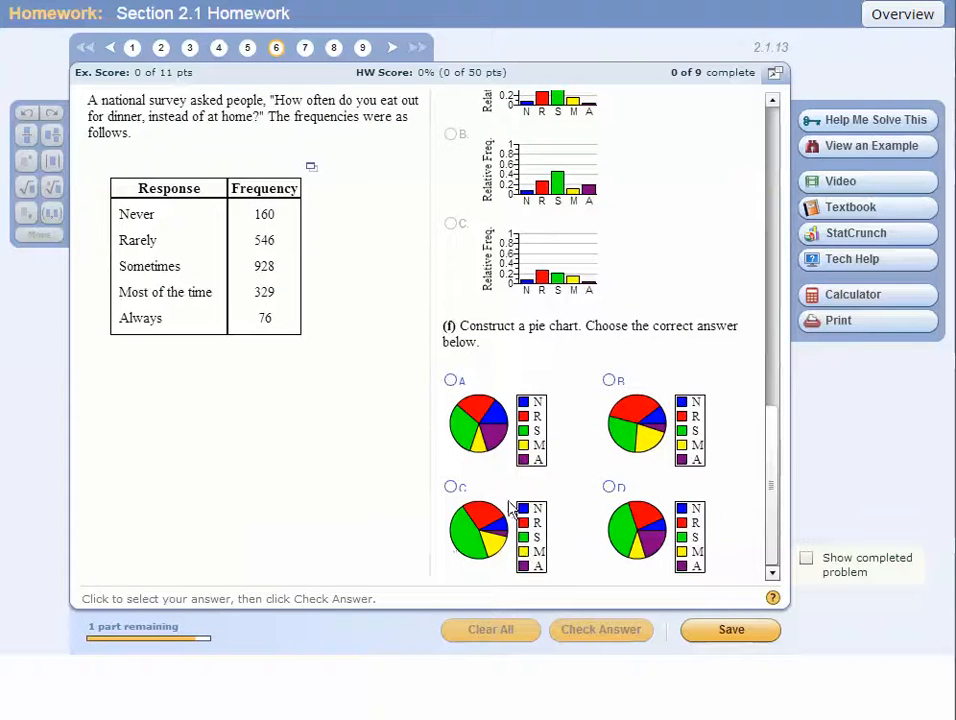
{"action": "key", "text": "alt+Tab"}
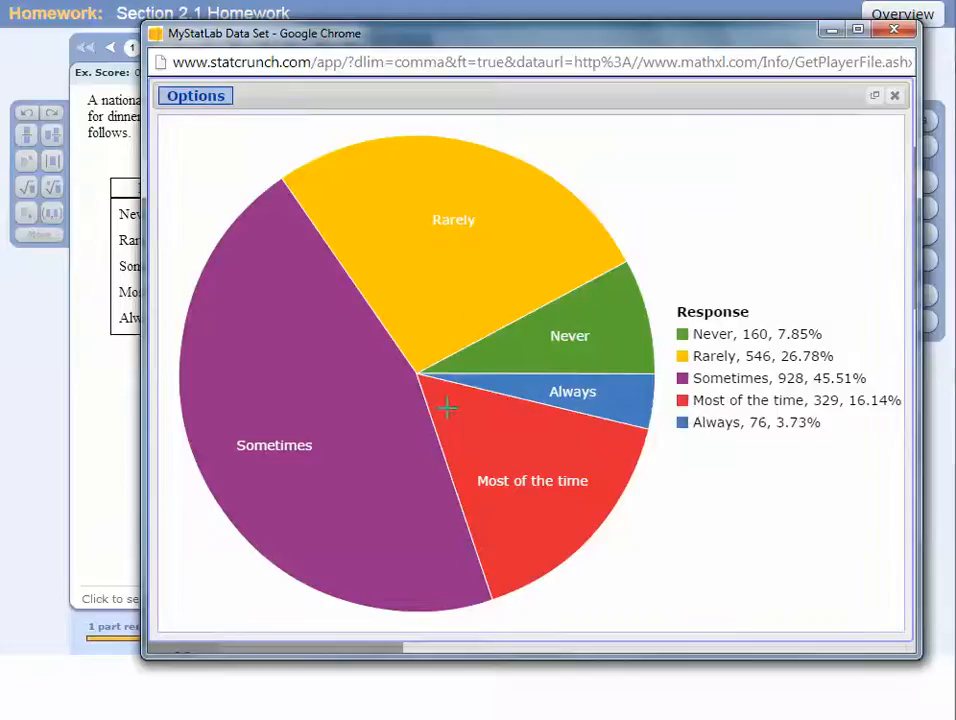
{"action": "key", "text": "alt+Tab"}
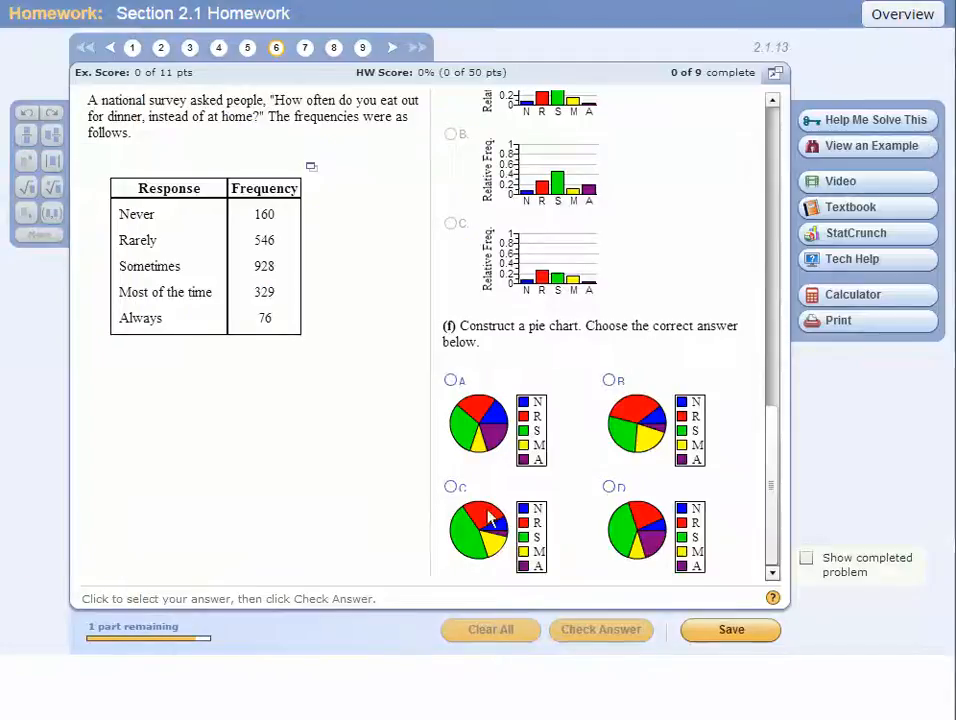
- Choose pie chart C as the part (f) answer, check it, and continue to part (g)
{"action": "left_click", "coordinate": [451, 487]}
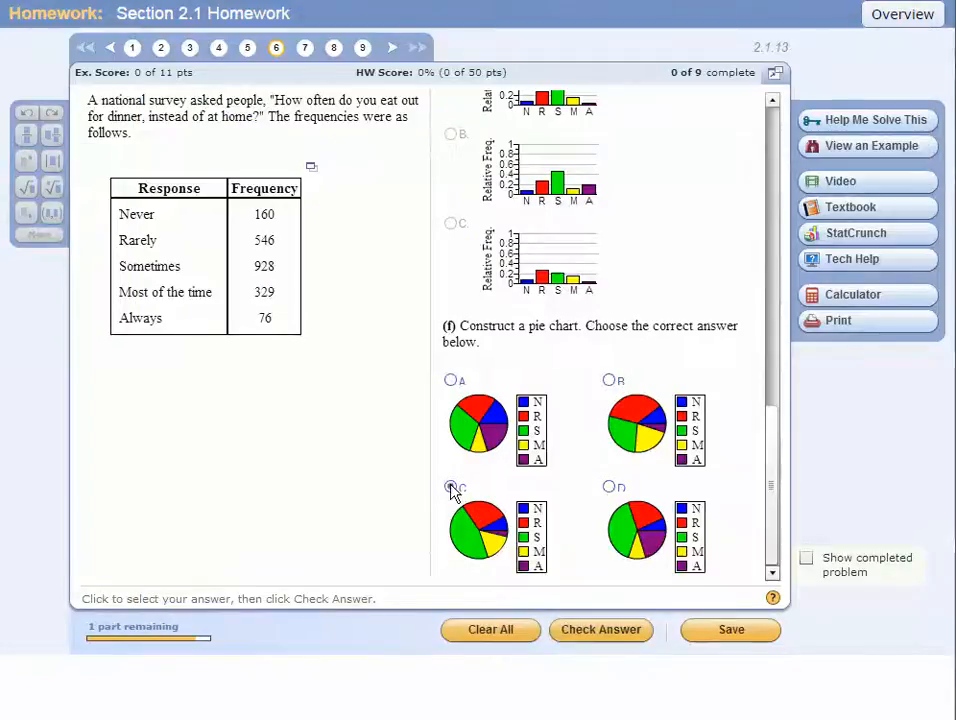
{"action": "left_click", "coordinate": [598, 631]}
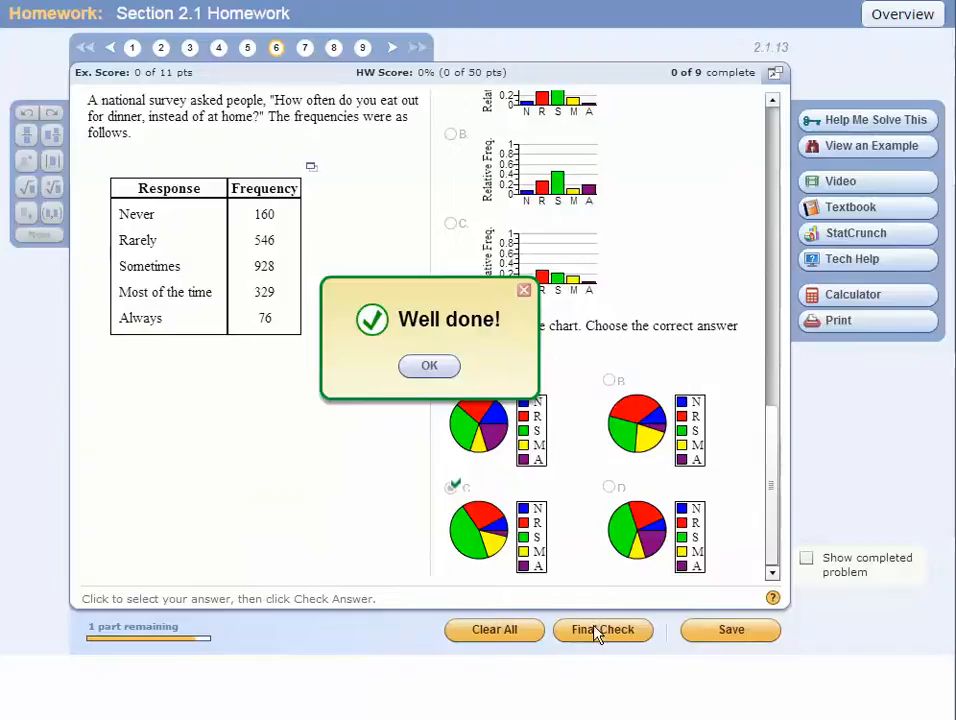
{"action": "left_click", "coordinate": [428, 367]}
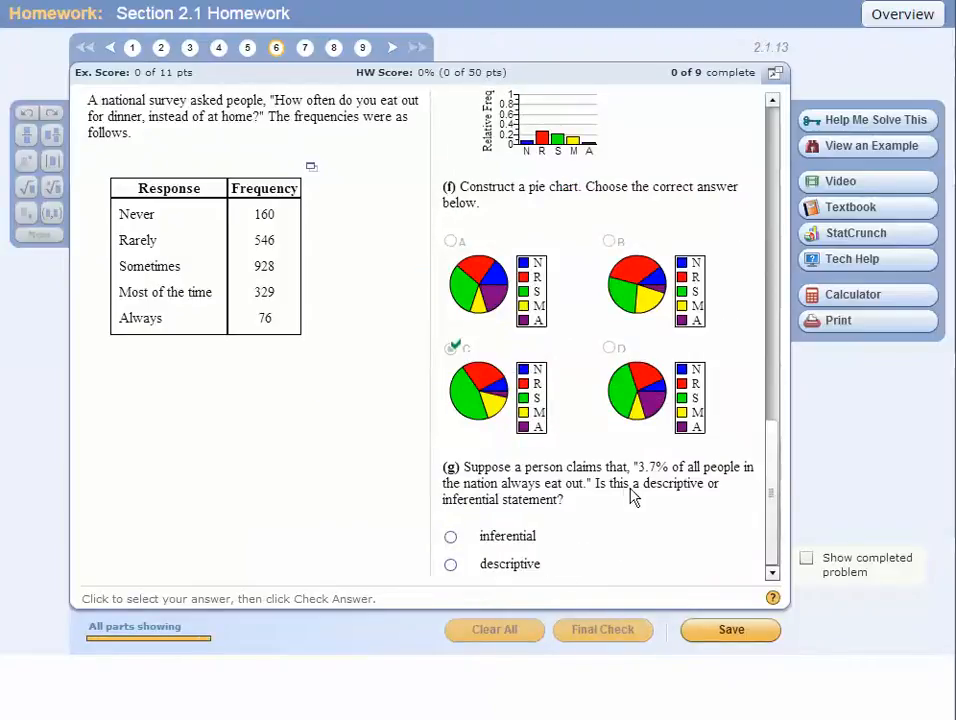
- Review the answers to parts (a) to (c) alongside the StatCrunch pie chart, restored to its smaller size, and return to the homework
{"action": "scroll", "coordinate": [643, 490], "scroll_direction": "up", "scroll_amount": 4}
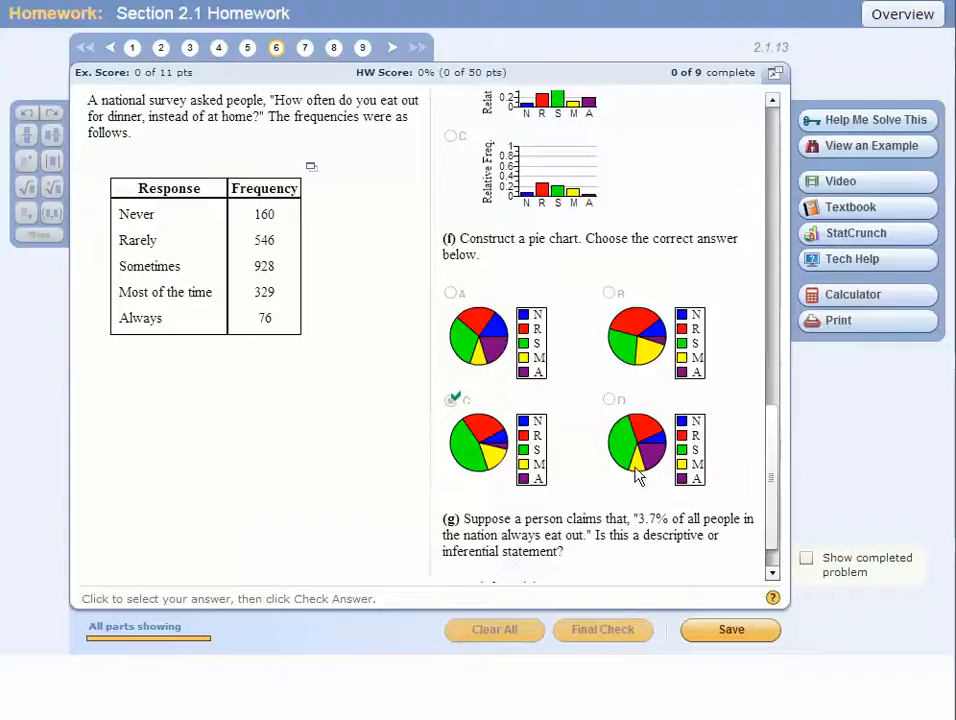
{"action": "left_click_drag", "start_coordinate": [774, 428], "coordinate": [764, 158]}
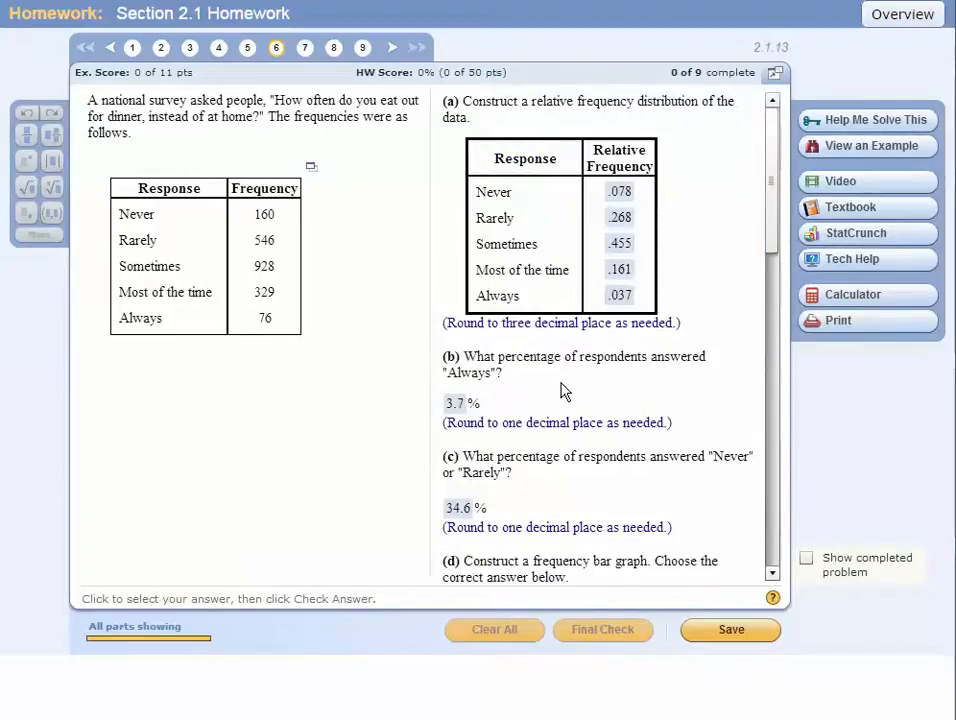
{"action": "key", "text": "alt+Tab"}
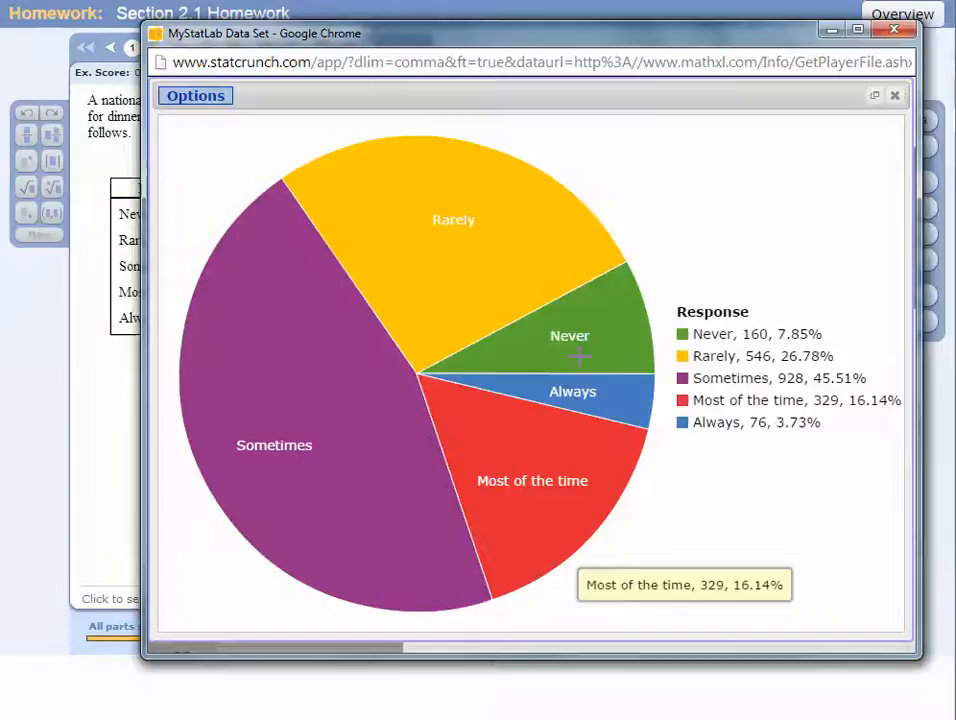
{"action": "left_click", "coordinate": [874, 96]}
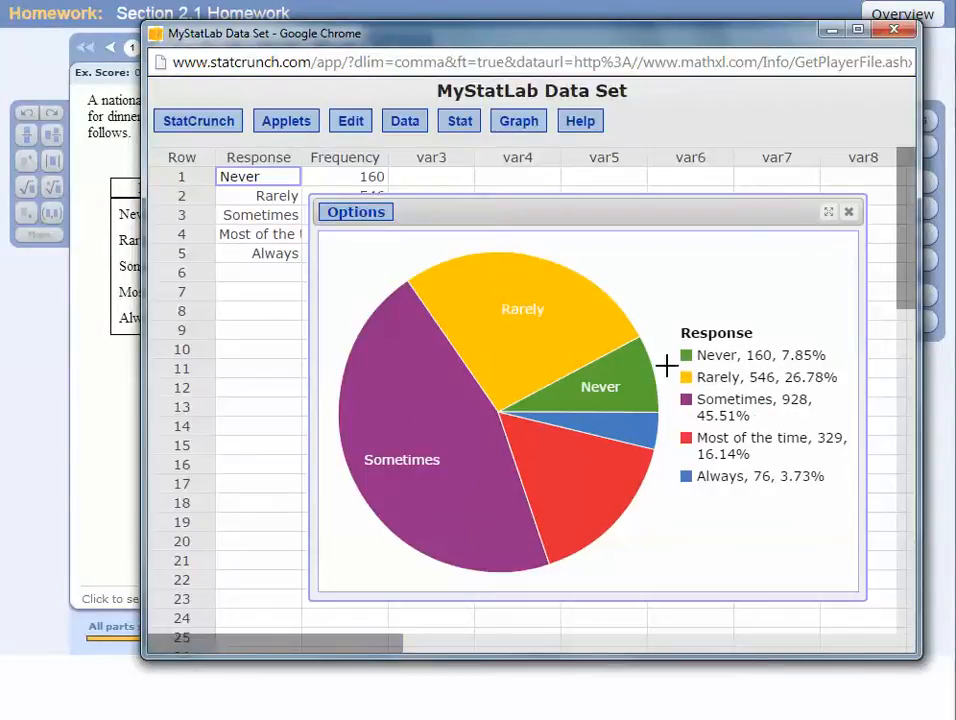
{"action": "left_click", "coordinate": [90, 436]}
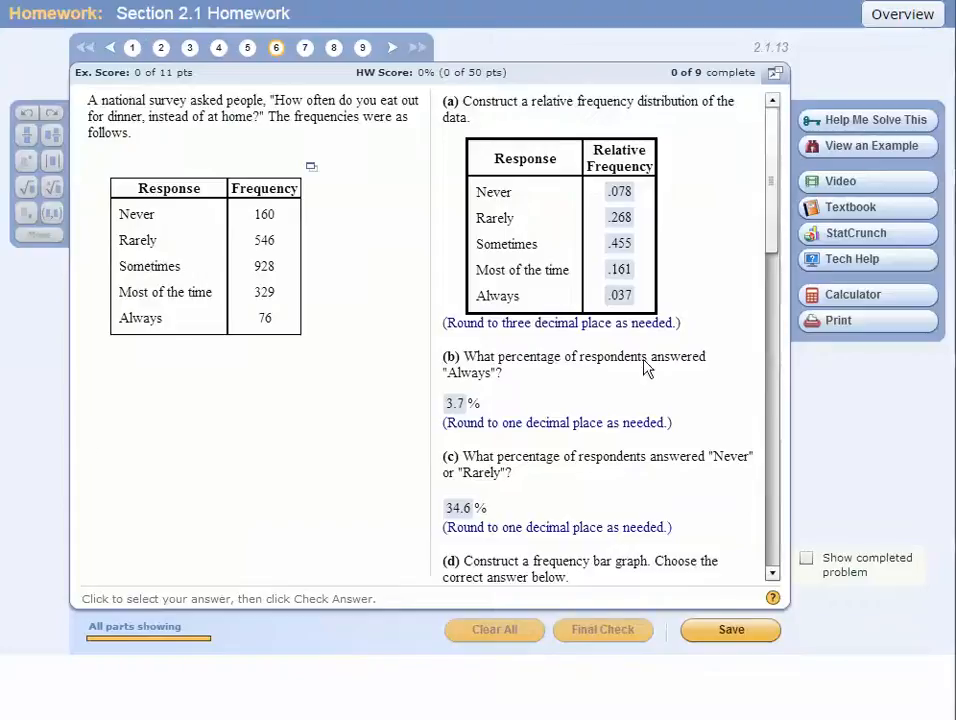